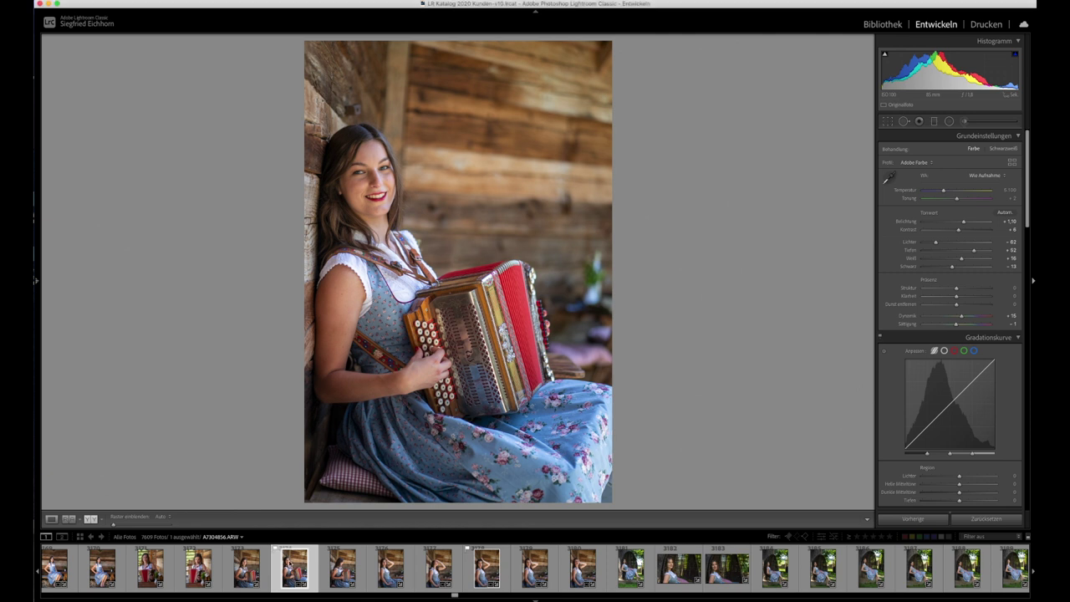
# Create a virtual copy (Kopie 1) of the accordion portrait and reset its develop settings
pyautogui.rightClick(291, 562)
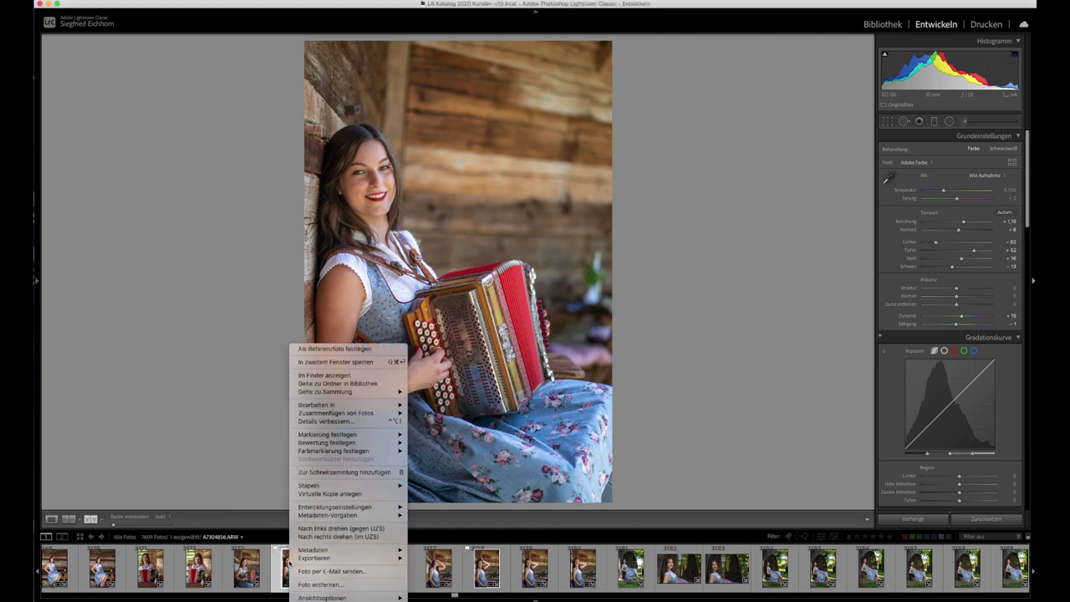
pyautogui.click(365, 496)
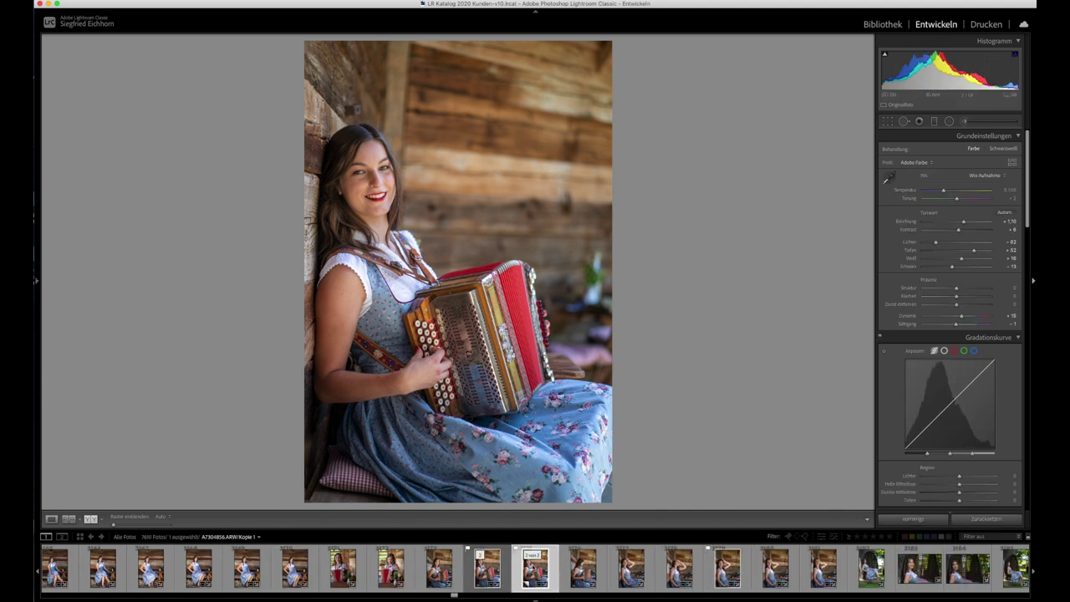
pyautogui.click(986, 519)
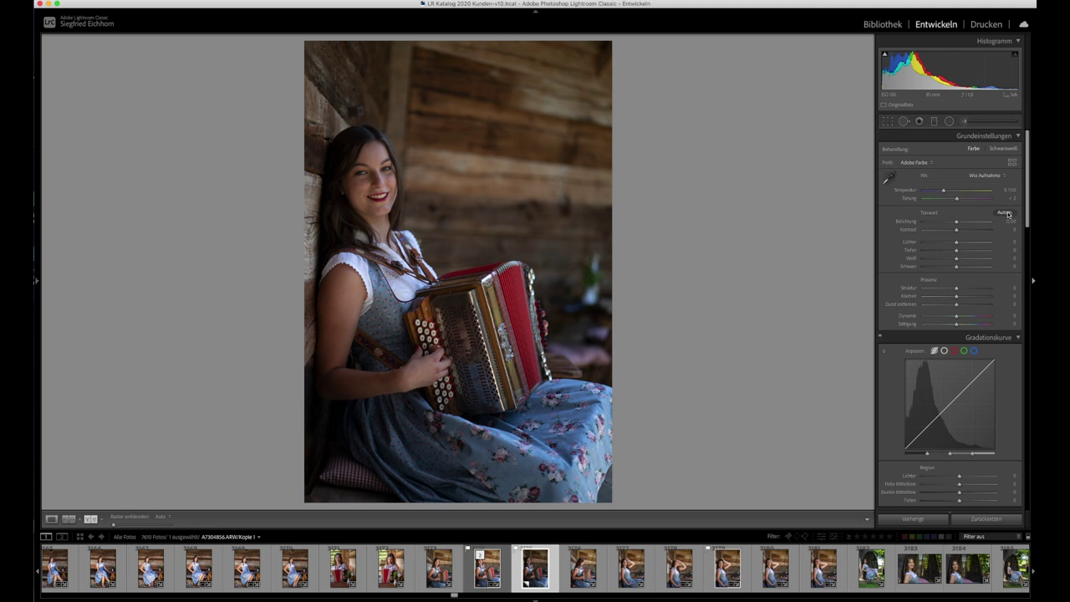
# Apply Auto tone (exposure +0.96, highlights −62, shadows +52) and straighten the photo about −1.7°
pyautogui.click(1005, 213)
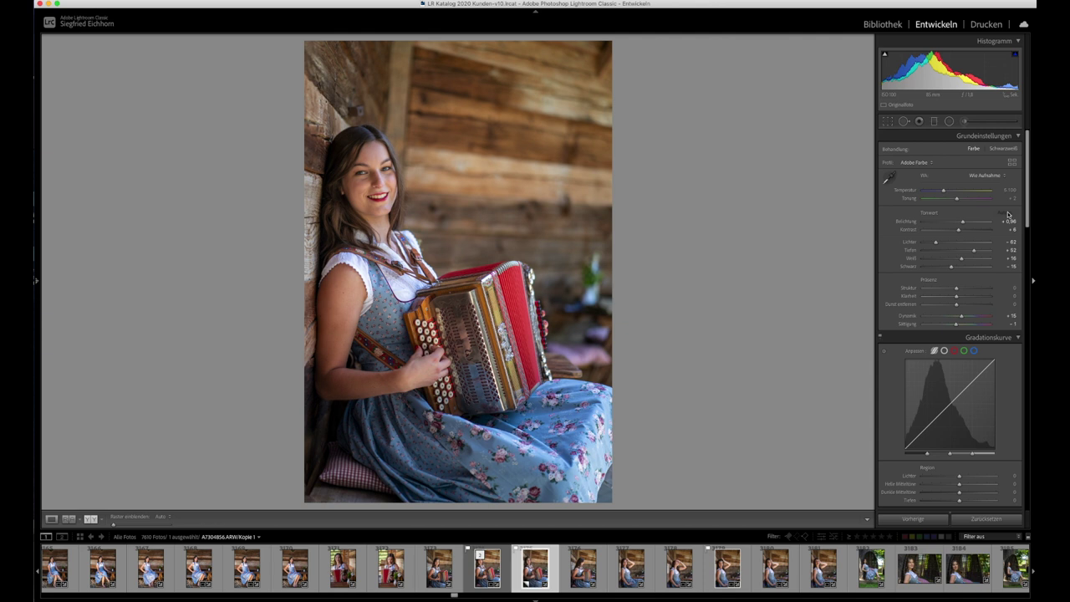
pyautogui.click(888, 121)
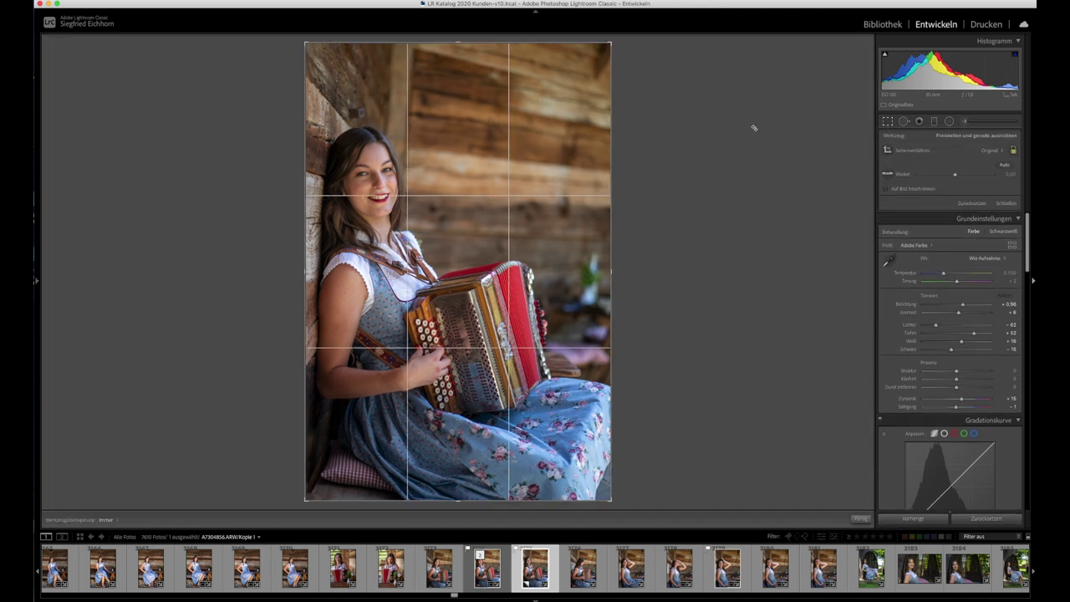
pyautogui.moveTo(753, 128); pyautogui.dragTo(752, 118)
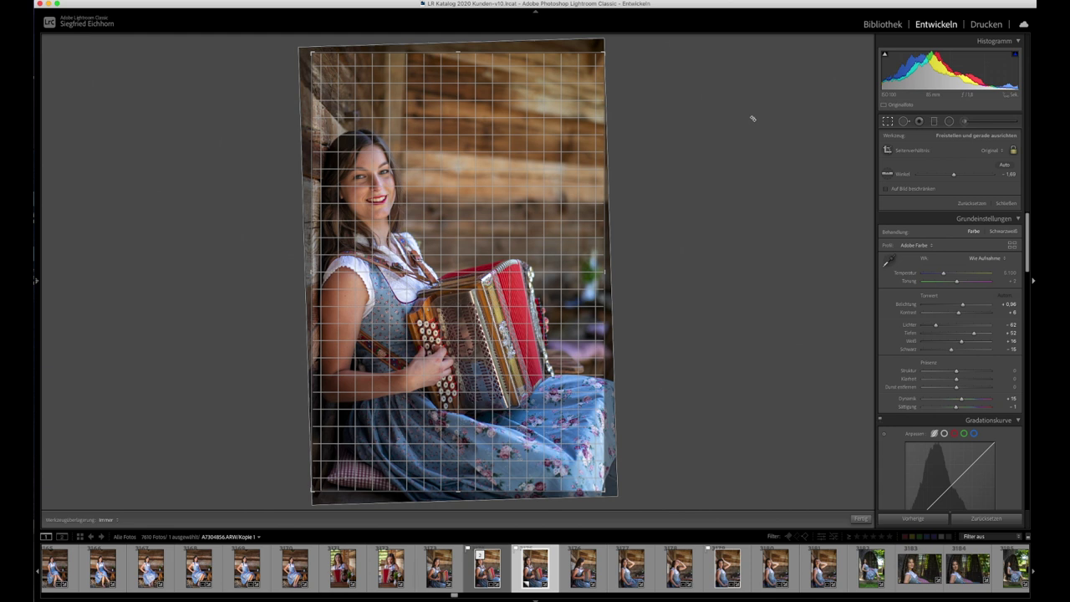
pyautogui.press('Return')
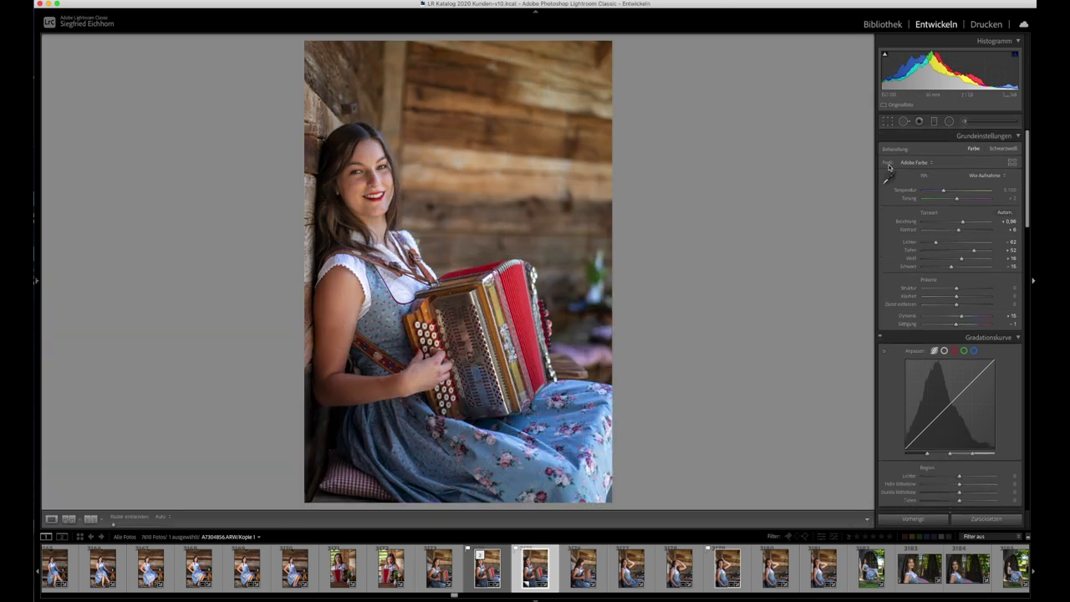
pyautogui.click(891, 121)
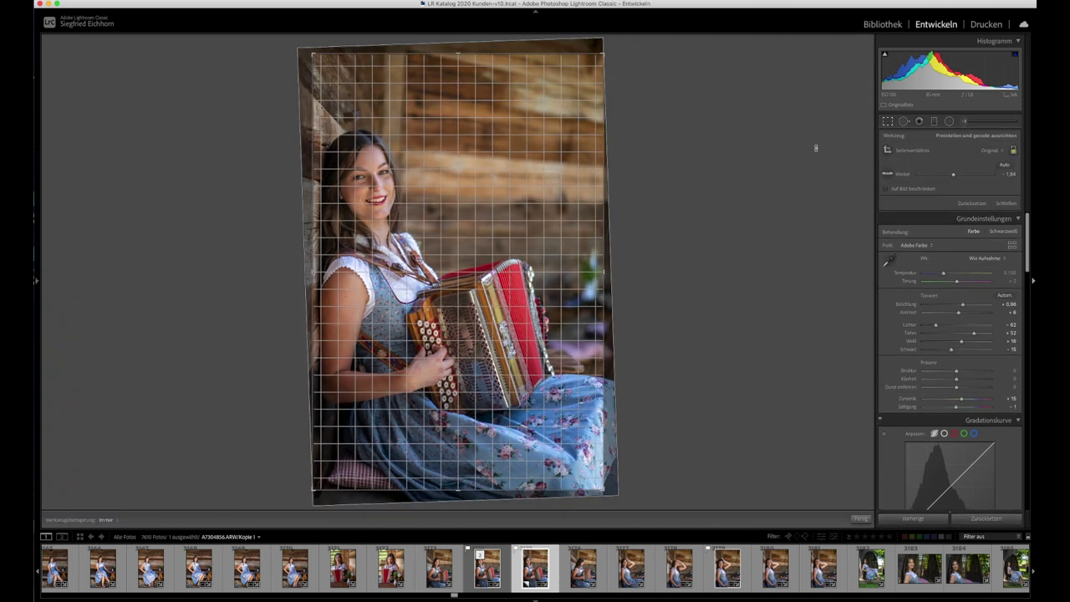
pyautogui.press('Return')
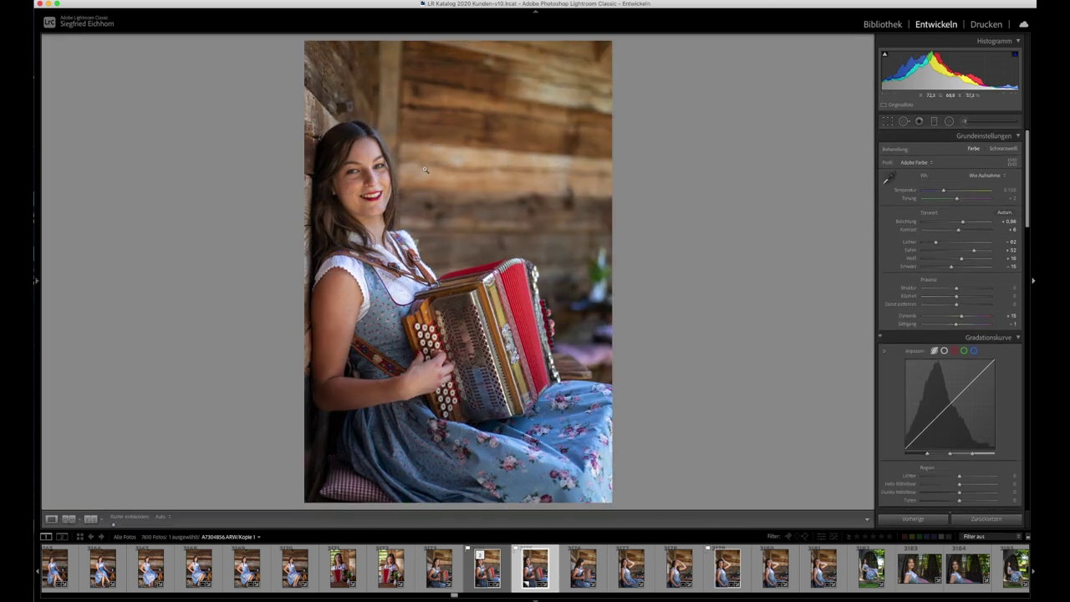
# Enable lens profile corrections (Profilkorrekturen aktivieren) in Objektivkorrekturen
pyautogui.scroll(-5, 911, 276)
pyautogui.scroll(-5, 919, 276)
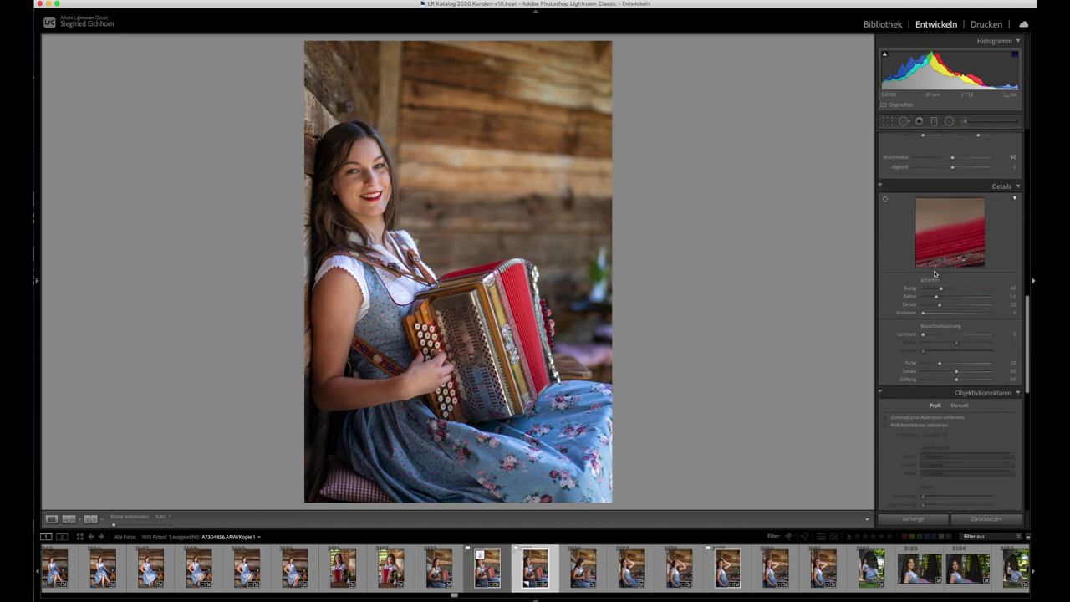
pyautogui.scroll(-5, 932, 274)
pyautogui.click(919, 249)
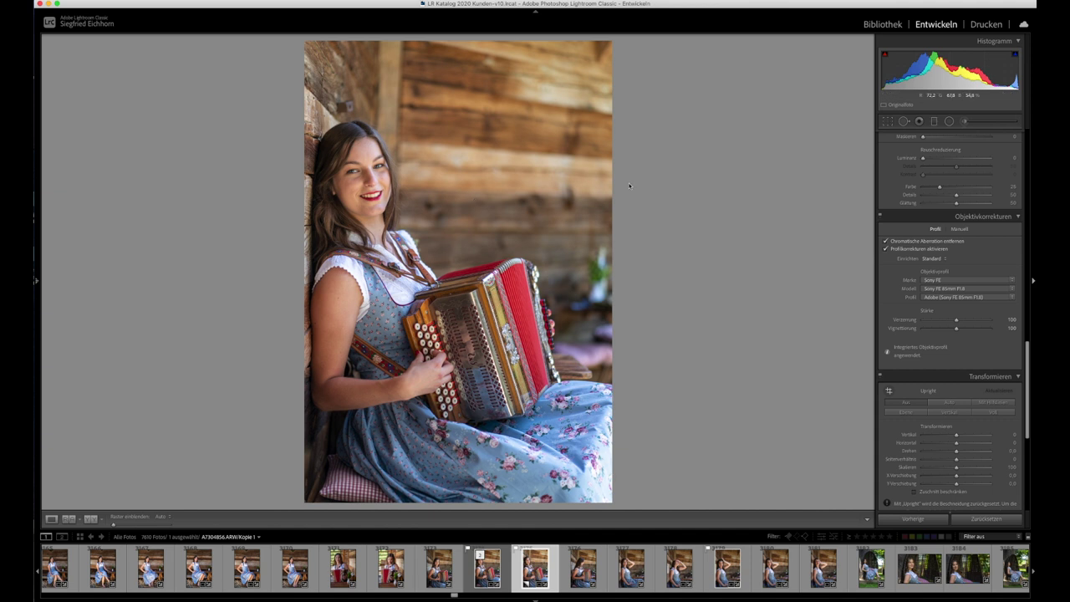
# Lower the Lichter (highlights) slider to −81
pyautogui.scroll(3, 923, 171)
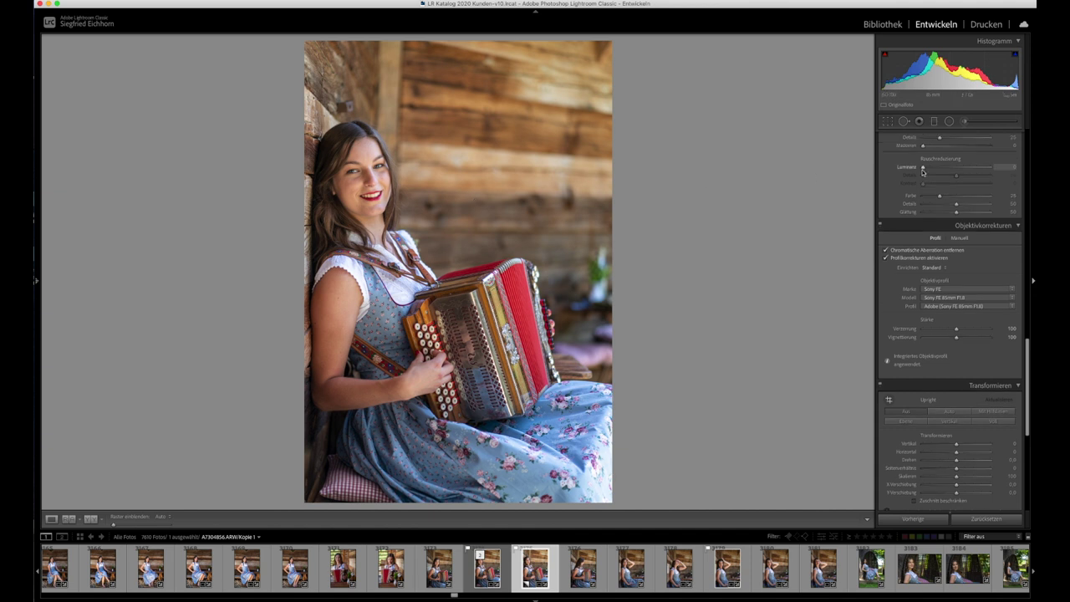
pyautogui.scroll(5, 923, 171)
pyautogui.scroll(3, 923, 171)
pyautogui.scroll(-1, 923, 171)
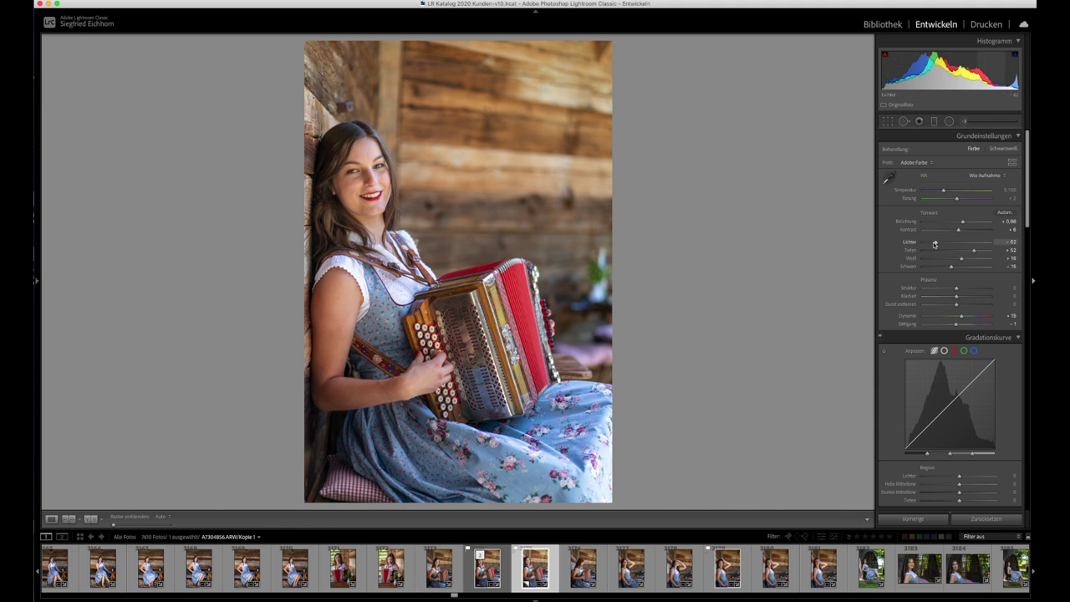
pyautogui.moveTo(935, 243); pyautogui.dragTo(960, 224)
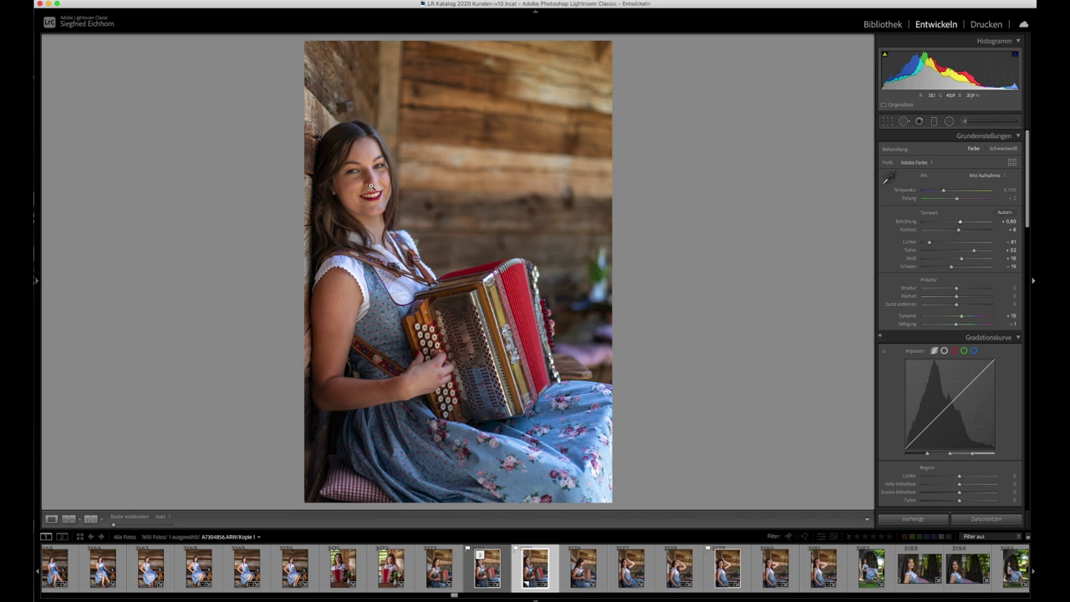
# Zoom in on the woman's face and ready Spot Removal in Heal mode, size 14, opacity 66
pyautogui.click(370, 184)
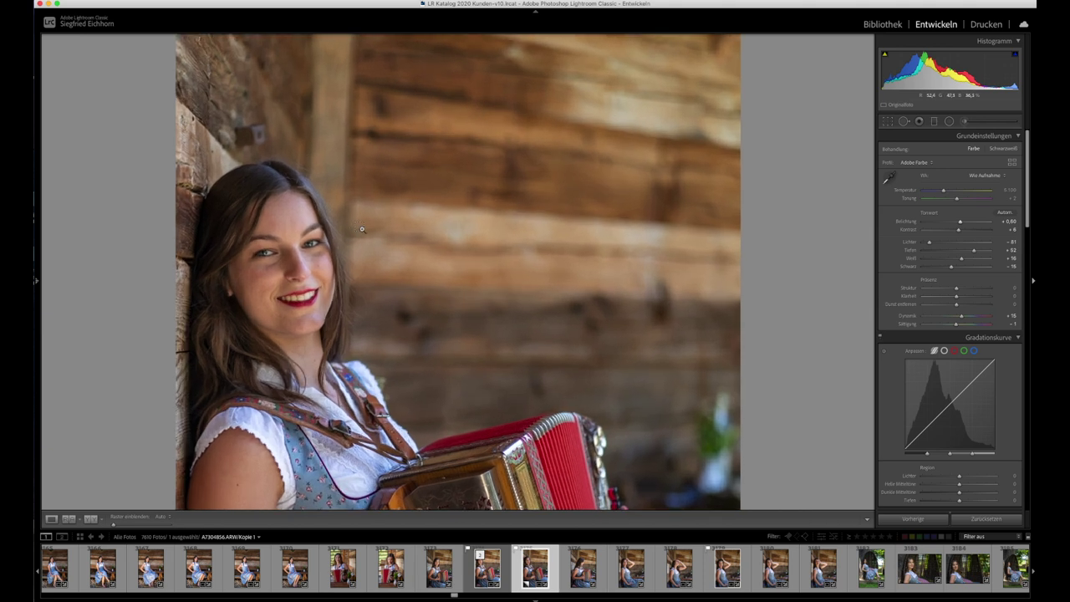
pyautogui.click(361, 227)
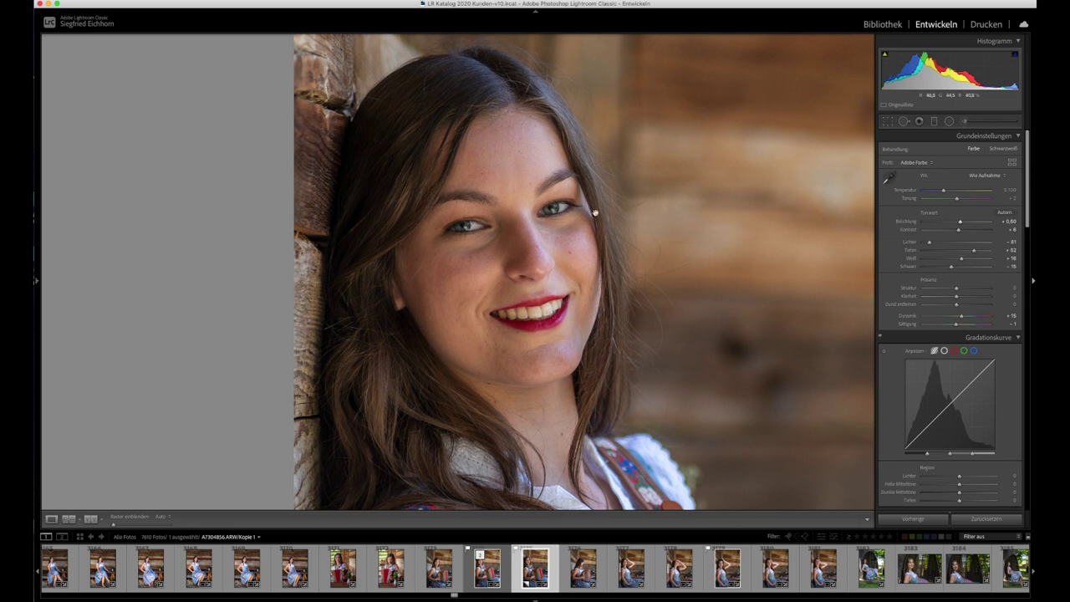
pyautogui.moveTo(595, 224); pyautogui.dragTo(411, 226)
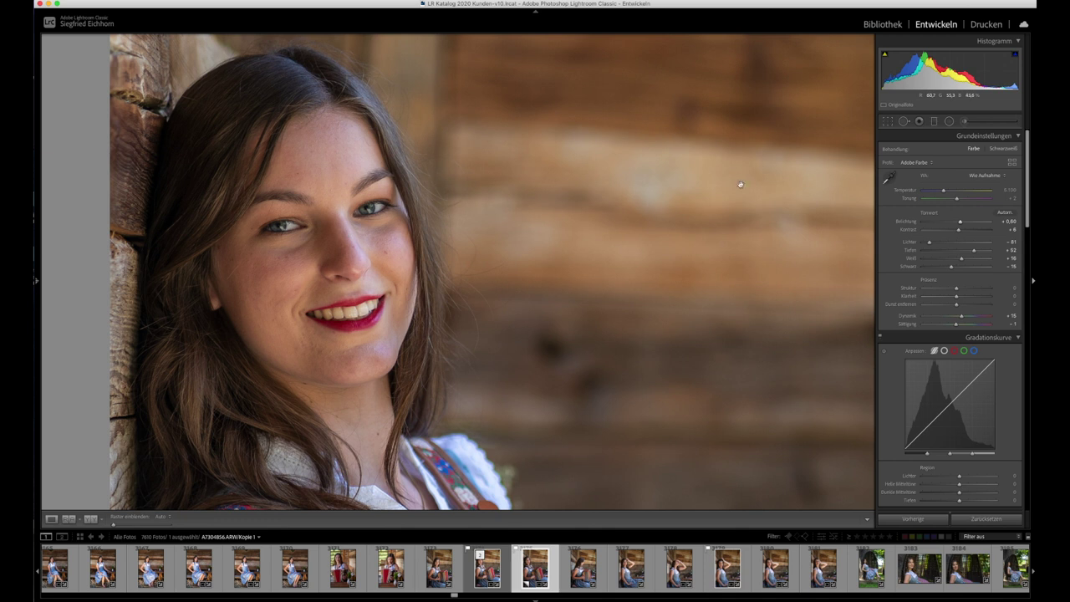
pyautogui.click(904, 122)
pyautogui.scroll(-2, 343, 205)
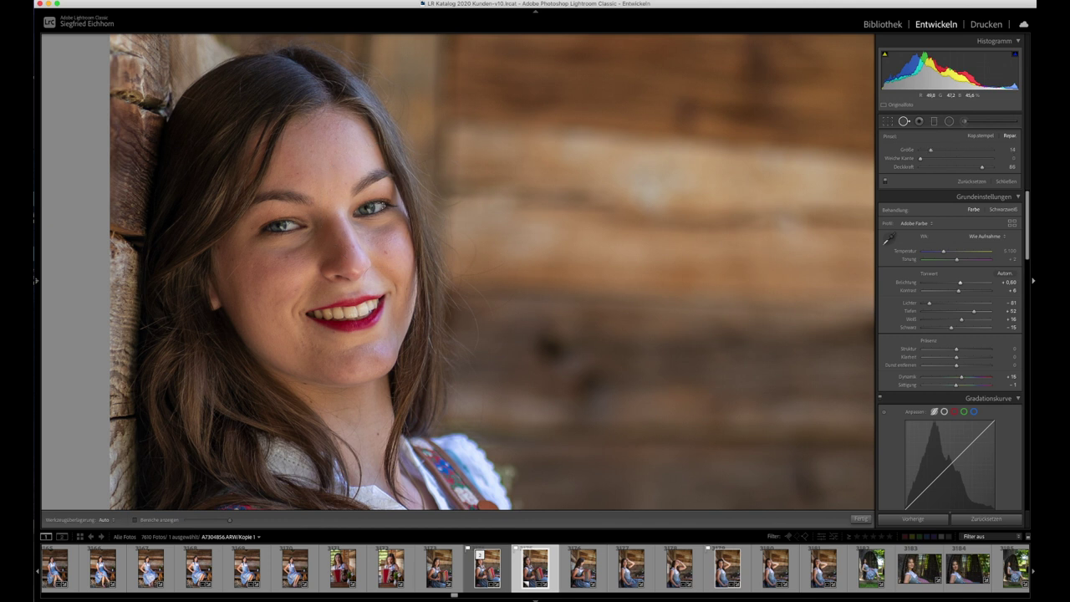
# Heal blemishes beside the nose, on both cheeks, on the chin and under the eye
pyautogui.click(385, 251)
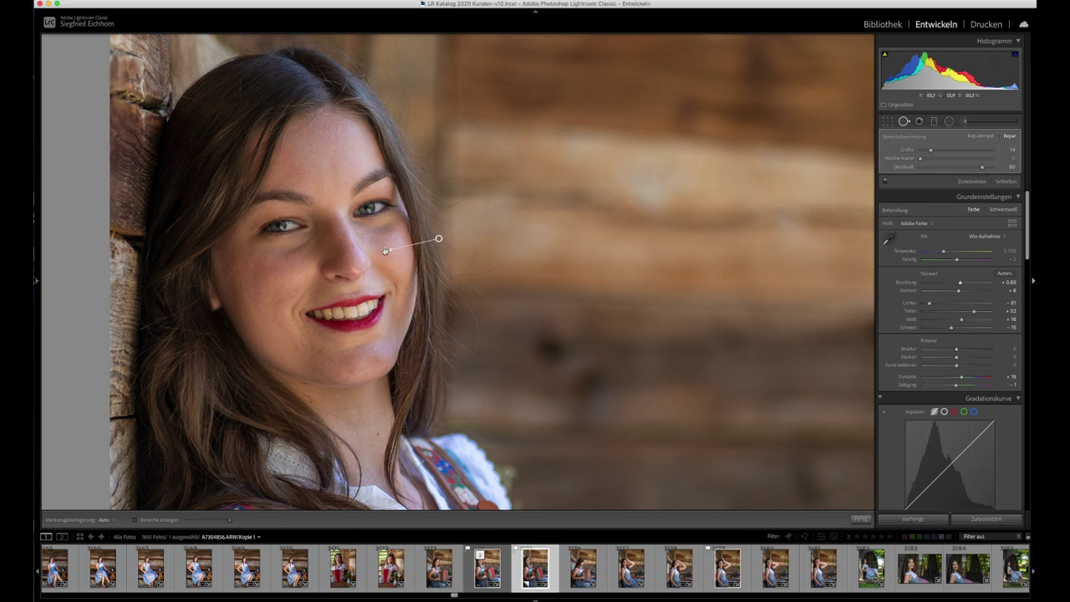
pyautogui.click(288, 259)
pyautogui.click(332, 332)
pyautogui.click(405, 296)
pyautogui.moveTo(404, 297); pyautogui.dragTo(385, 276)
pyautogui.click(303, 343)
pyautogui.click(251, 253)
pyautogui.click(250, 229)
pyautogui.press('q')
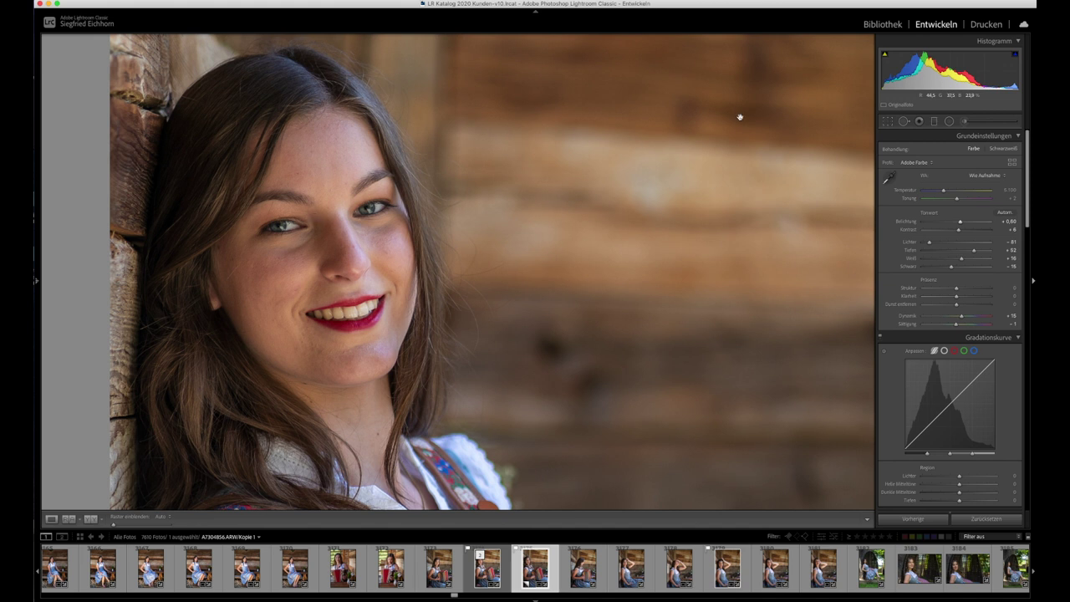
# Start an Adjustment Brush with the Haut weichzeichnen (Lite) effect preset
pyautogui.click(965, 123)
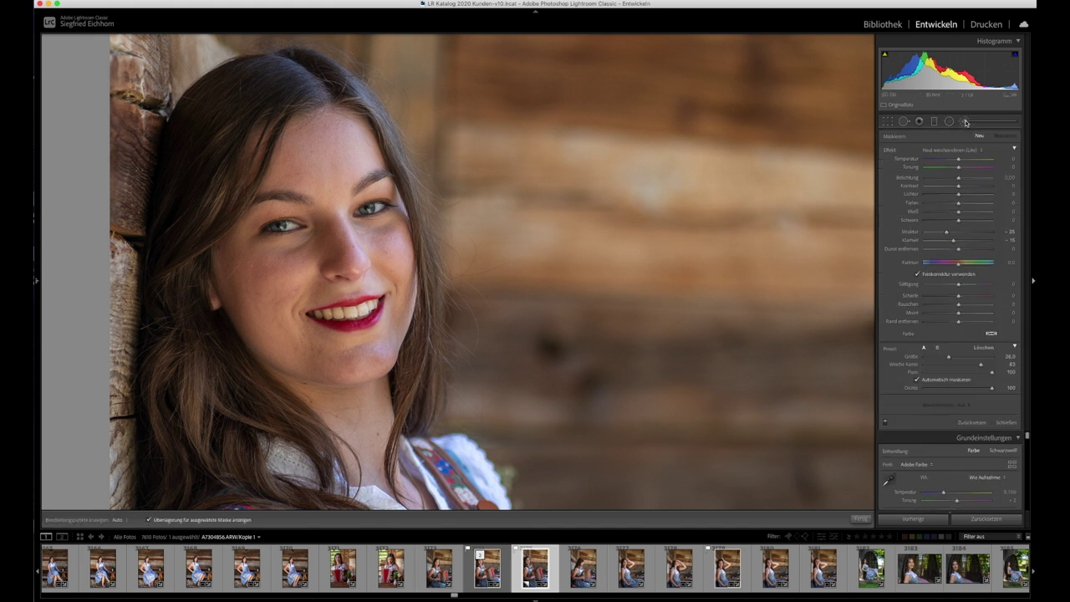
pyautogui.click(981, 151)
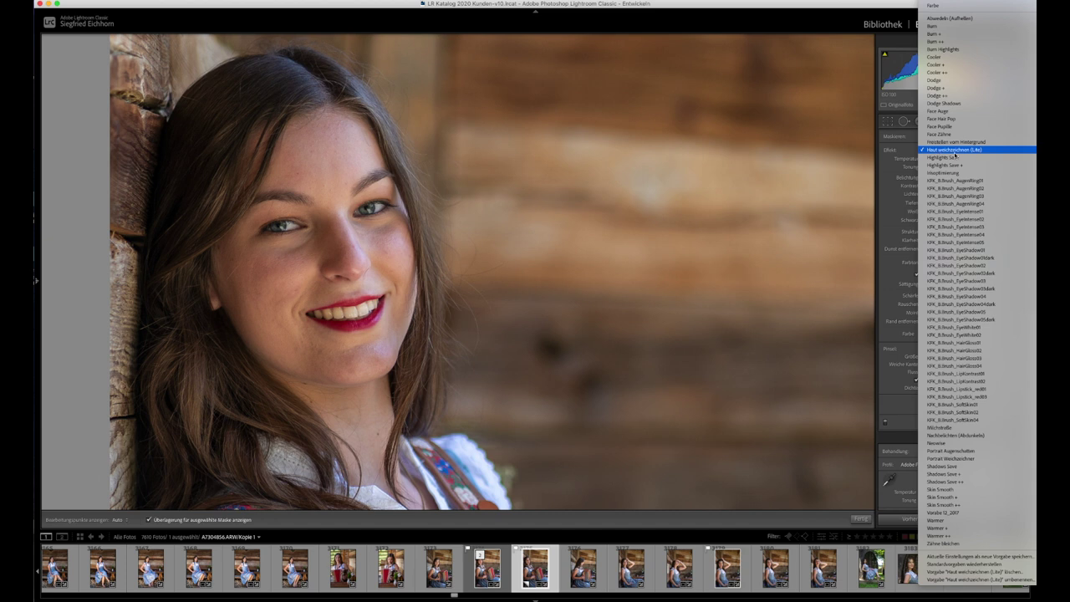
pyautogui.click(955, 152)
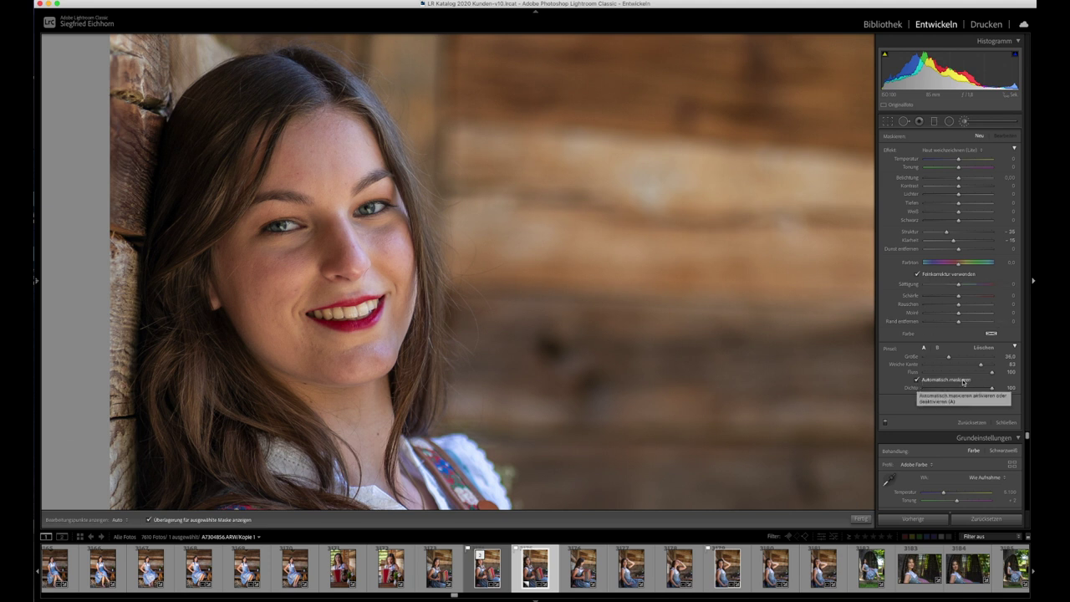
# Enlarge the brush to 63 and paint skin softening over the face
pyautogui.scroll(2, 337, 259)
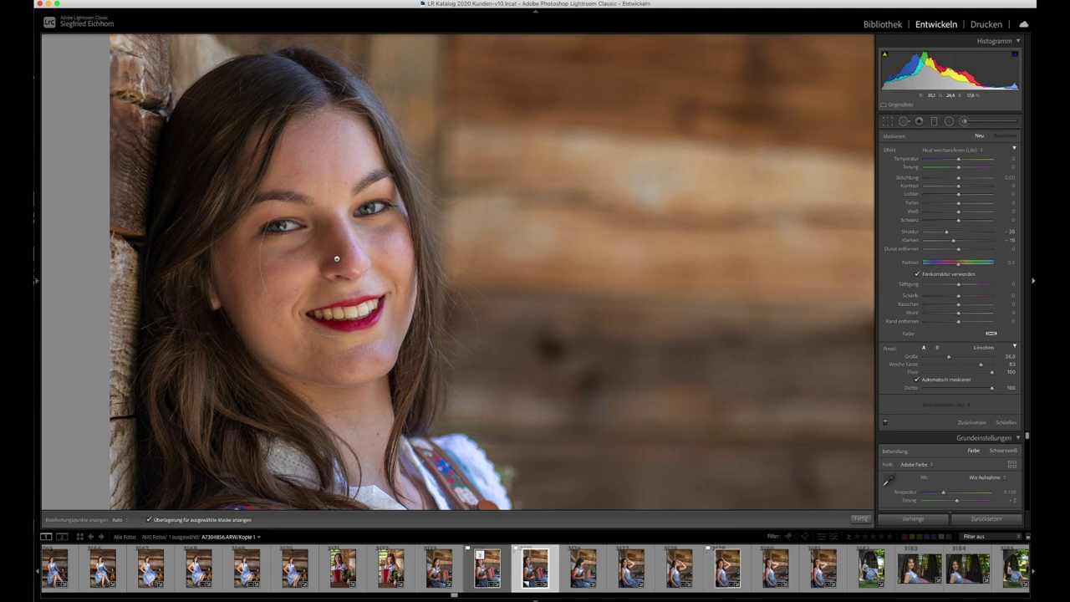
pyautogui.scroll(2, 337, 258)
pyautogui.scroll(2, 337, 258)
pyautogui.scroll(2, 337, 258)
pyautogui.scroll(2, 337, 258)
pyautogui.scroll(1, 336, 259)
pyautogui.scroll(1, 338, 257)
pyautogui.scroll(1, 341, 257)
pyautogui.scroll(1, 343, 255)
pyautogui.click(343, 255)
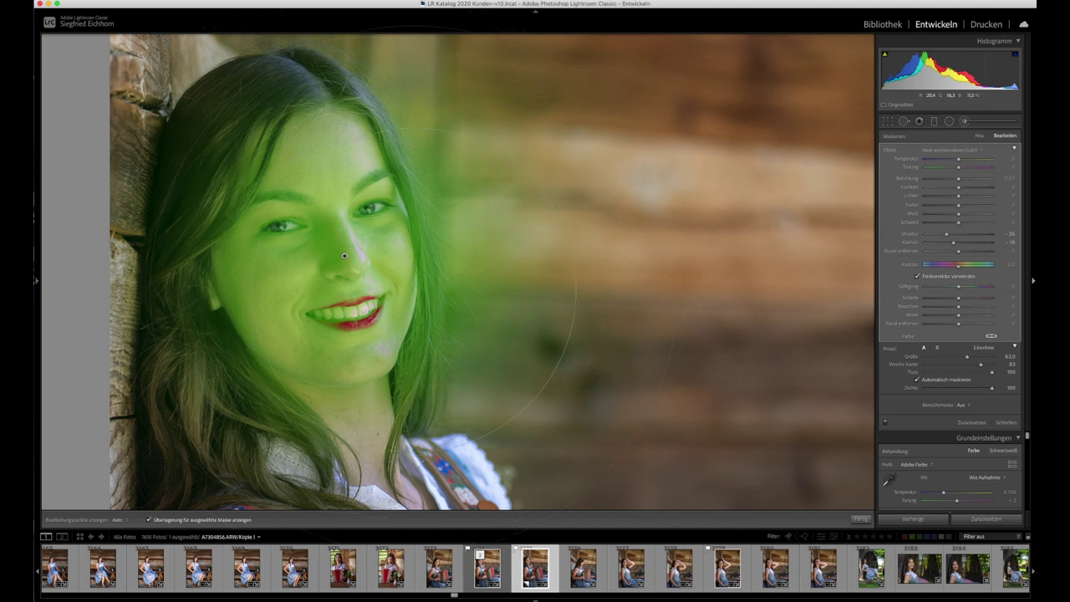
# Erase the softening mask from the hair on the left side of the face
pyautogui.click(983, 348)
pyautogui.scroll(2, 234, 236)
pyautogui.scroll(2, 233, 236)
pyautogui.scroll(2, 233, 237)
pyautogui.scroll(2, 234, 237)
pyautogui.moveTo(263, 96)
pyautogui.mouseDown()
pyautogui.moveTo(187, 278)
pyautogui.moveTo(214, 344)
pyautogui.moveTo(323, 427)
pyautogui.moveTo(326, 485)
pyautogui.mouseUp()
pyautogui.moveTo(409, 422)
pyautogui.mouseDown()
pyautogui.moveTo(436, 375)
pyautogui.moveTo(425, 215)
pyautogui.moveTo(377, 118)
pyautogui.moveTo(328, 88)
pyautogui.mouseUp()
# With a smaller eraser, clear the mask from the hair right of the face and the teeth
pyautogui.press('[')
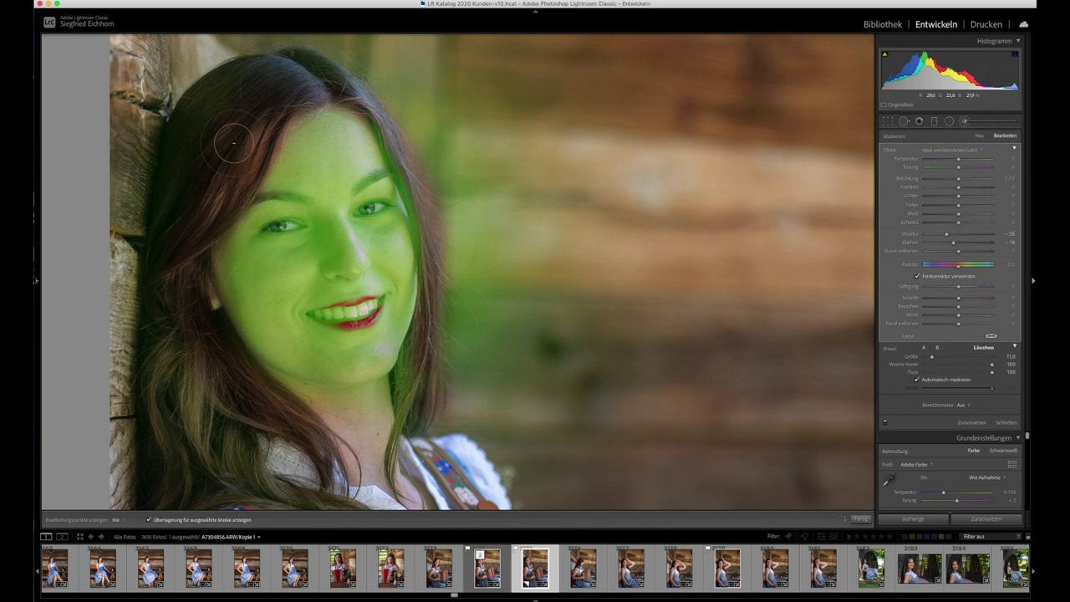
pyautogui.press('h')
pyautogui.press('h')
pyautogui.moveTo(410, 195)
pyautogui.mouseDown()
pyautogui.moveTo(430, 267)
pyautogui.moveTo(404, 160)
pyautogui.moveTo(386, 133)
pyautogui.moveTo(427, 226)
pyautogui.mouseUp()
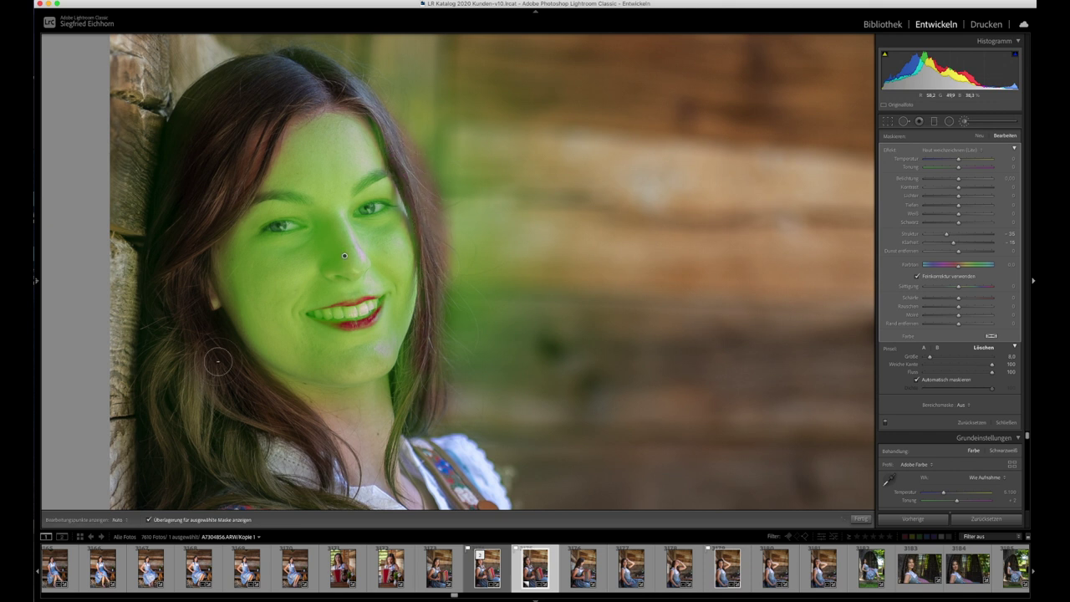
pyautogui.press('h')
pyautogui.press('h')
pyautogui.press('[')
pyautogui.press('[')
pyautogui.moveTo(381, 303)
pyautogui.mouseDown()
pyautogui.moveTo(371, 316)
pyautogui.moveTo(318, 319)
pyautogui.moveTo(346, 318)
pyautogui.mouseUp()
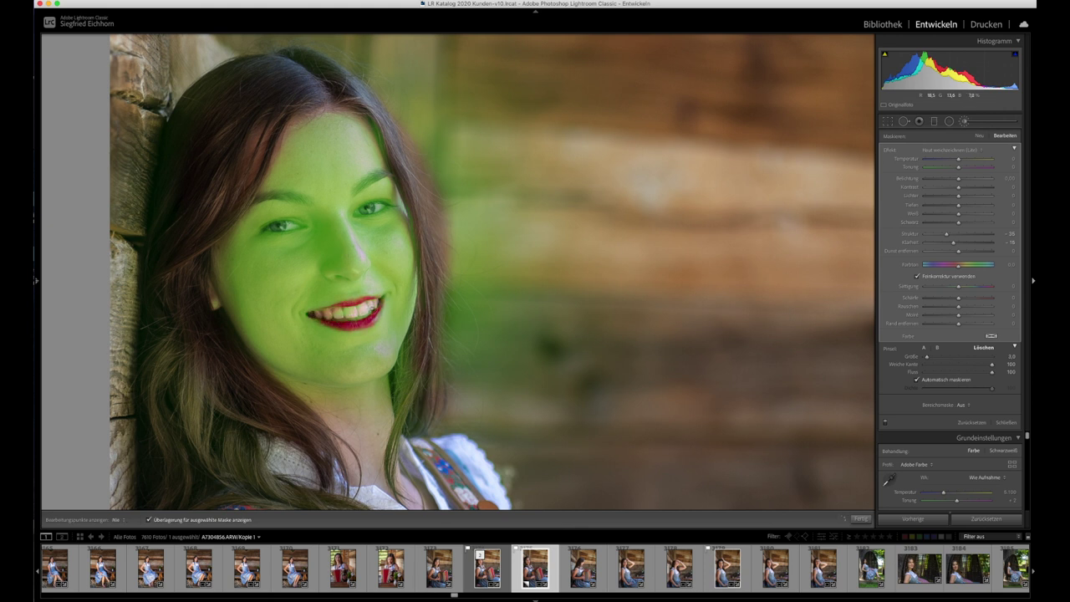
pyautogui.moveTo(309, 314); pyautogui.dragTo(381, 299)
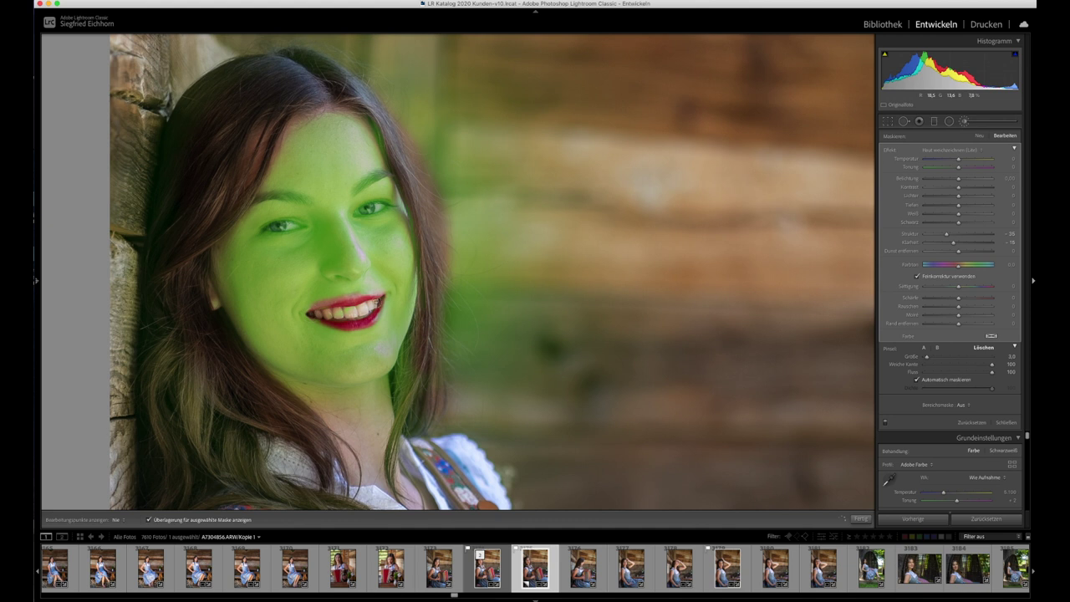
# Return the brush to painting mode and zoom in closer on the hair edge
pyautogui.click(923, 348)
pyautogui.scroll(-3, 345, 256)
pyautogui.scroll(-2, 344, 255)
pyautogui.press('super+equal')
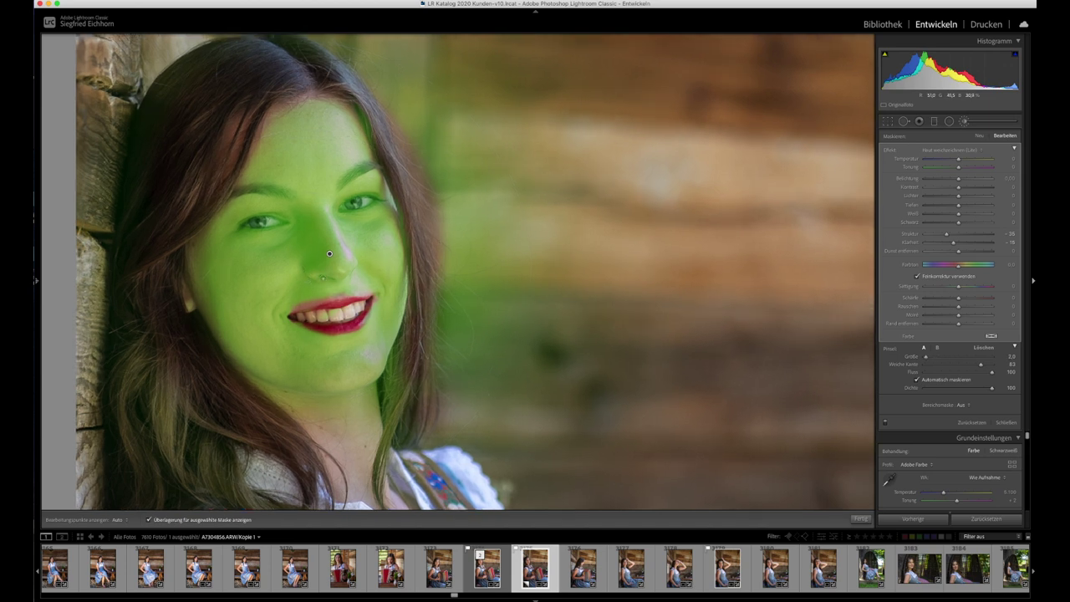
pyautogui.press('super+equal')
pyautogui.press('super+equal')
pyautogui.press('super+equal')
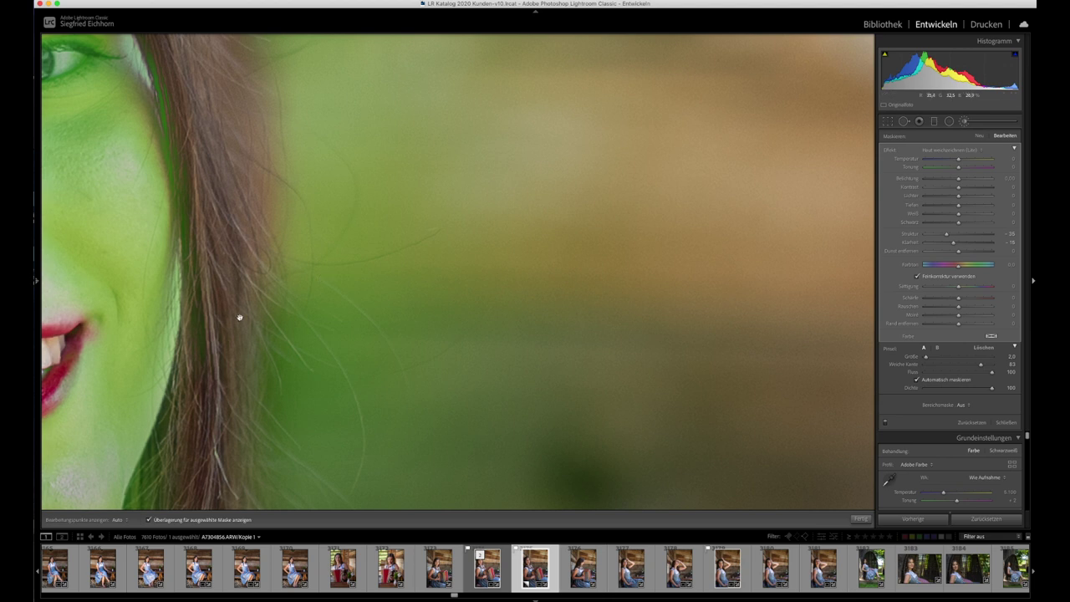
# Paint softening onto the upper-lip corner and bring the eyes into view
pyautogui.moveTo(239, 315); pyautogui.dragTo(705, 287)
pyautogui.moveTo(359, 312)
pyautogui.mouseDown()
pyautogui.moveTo(338, 322)
pyautogui.moveTo(494, 290)
pyautogui.moveTo(557, 293)
pyautogui.mouseUp()
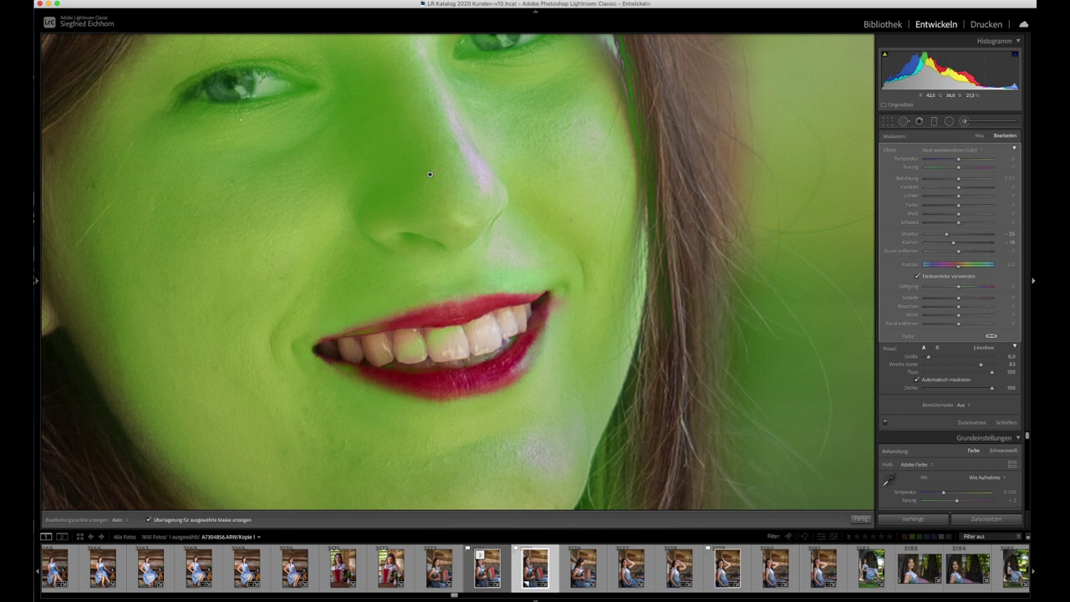
pyautogui.moveTo(249, 117); pyautogui.dragTo(249, 278)
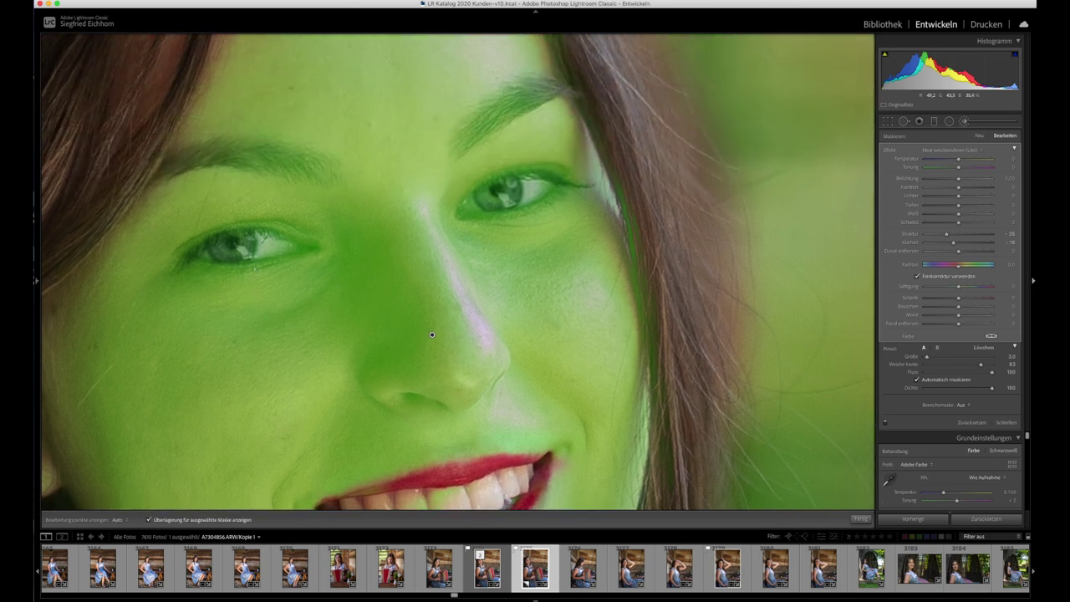
# Erase the mask from the left upper eyelid and around the right eye
pyautogui.click(983, 347)
pyautogui.moveTo(299, 242)
pyautogui.mouseDown()
pyautogui.moveTo(213, 240)
pyautogui.moveTo(207, 261)
pyautogui.moveTo(189, 256)
pyautogui.mouseUp()
pyautogui.press('h')
pyautogui.scroll(2, 215, 240)
pyautogui.moveTo(464, 209)
pyautogui.mouseDown()
pyautogui.moveTo(506, 215)
pyautogui.moveTo(535, 173)
pyautogui.moveTo(568, 181)
pyautogui.moveTo(555, 171)
pyautogui.moveTo(463, 198)
pyautogui.moveTo(468, 209)
pyautogui.mouseUp()
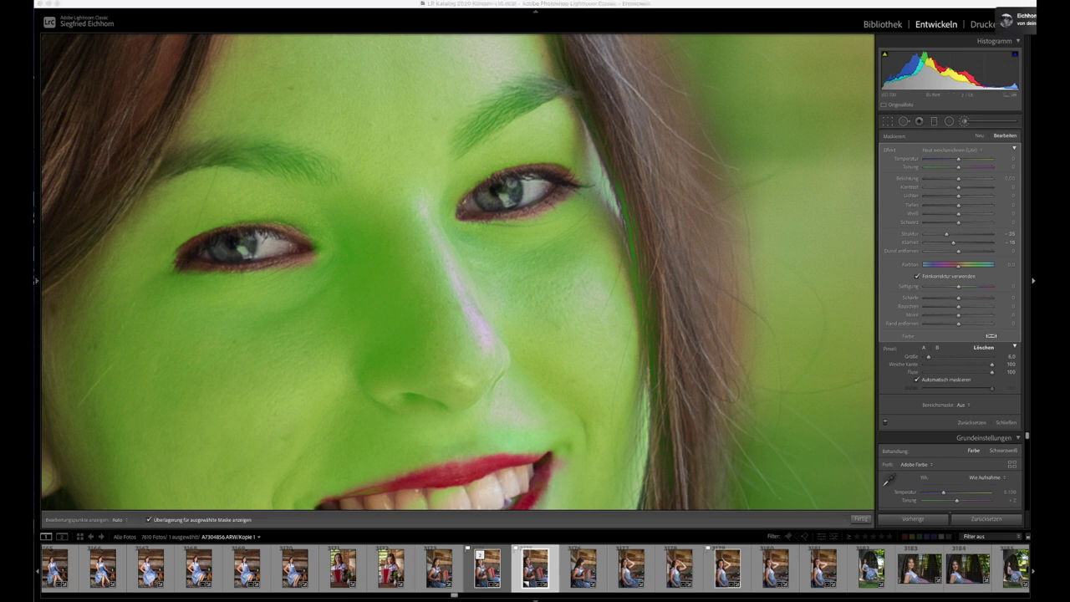
# Erase the mask from both eyebrows and zoom out to the whole photo
pyautogui.moveTo(464, 142)
pyautogui.mouseDown()
pyautogui.moveTo(551, 85)
pyautogui.moveTo(477, 140)
pyautogui.moveTo(568, 90)
pyautogui.mouseUp()
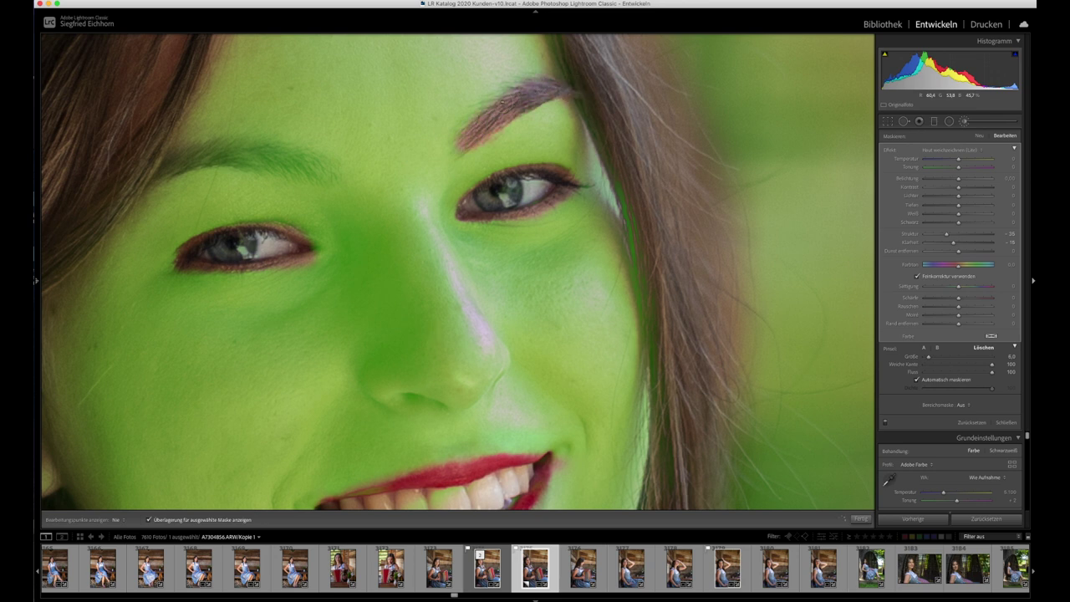
pyautogui.press('h')
pyautogui.moveTo(327, 176)
pyautogui.mouseDown()
pyautogui.moveTo(268, 159)
pyautogui.moveTo(154, 155)
pyautogui.moveTo(305, 161)
pyautogui.moveTo(275, 147)
pyautogui.moveTo(156, 171)
pyautogui.moveTo(294, 167)
pyautogui.mouseUp()
pyautogui.press('h')
pyautogui.press('z')
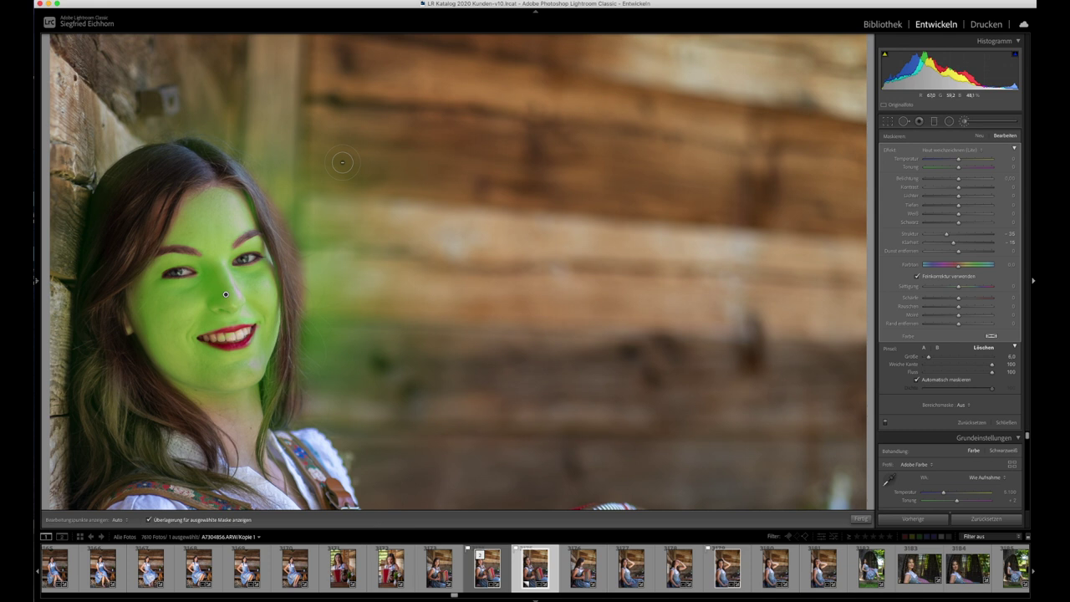
# Hide the mask overlay and compare the skin softening in Before/After view
pyautogui.press('o')
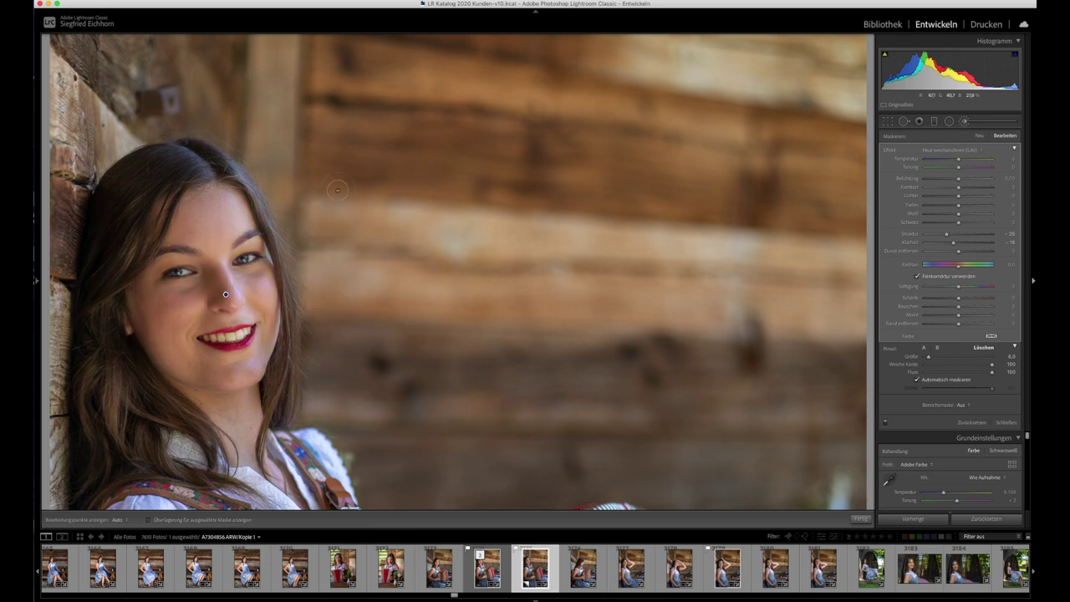
pyautogui.press('y')
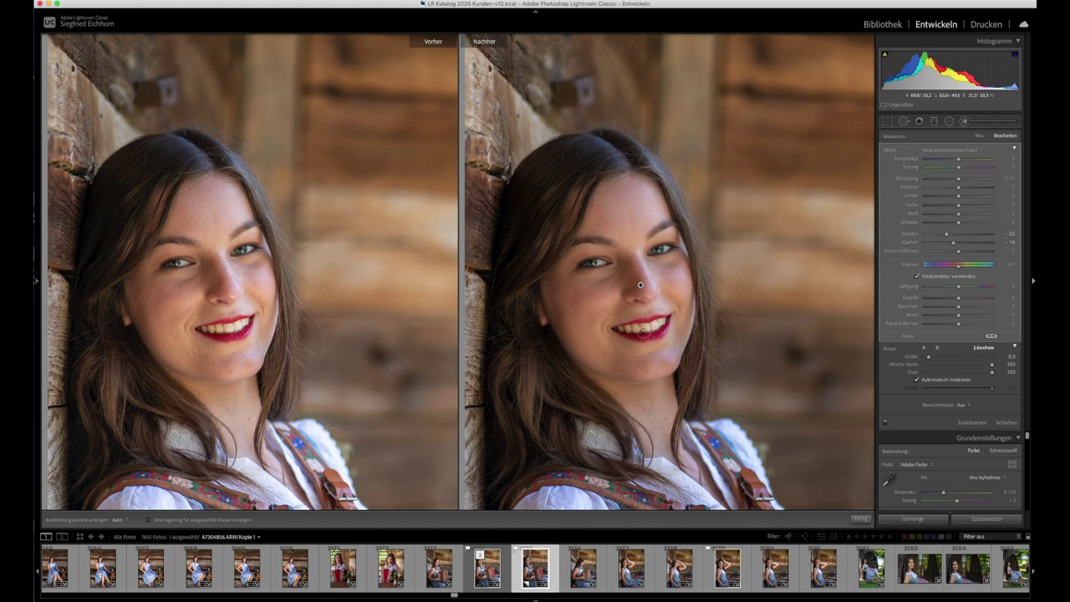
pyautogui.press('y')
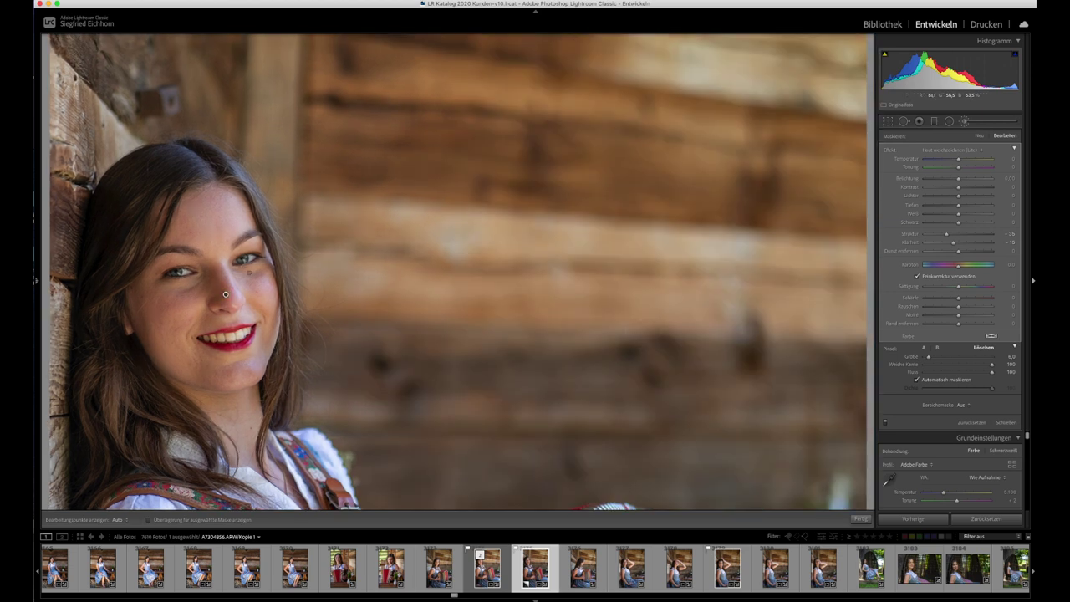
# Zoom in on the mouth and nose and start a new brush adjustment
pyautogui.moveTo(225, 294)
pyautogui.mouseDown()
pyautogui.moveTo(483, 308)
pyautogui.moveTo(236, 128)
pyautogui.mouseUp()
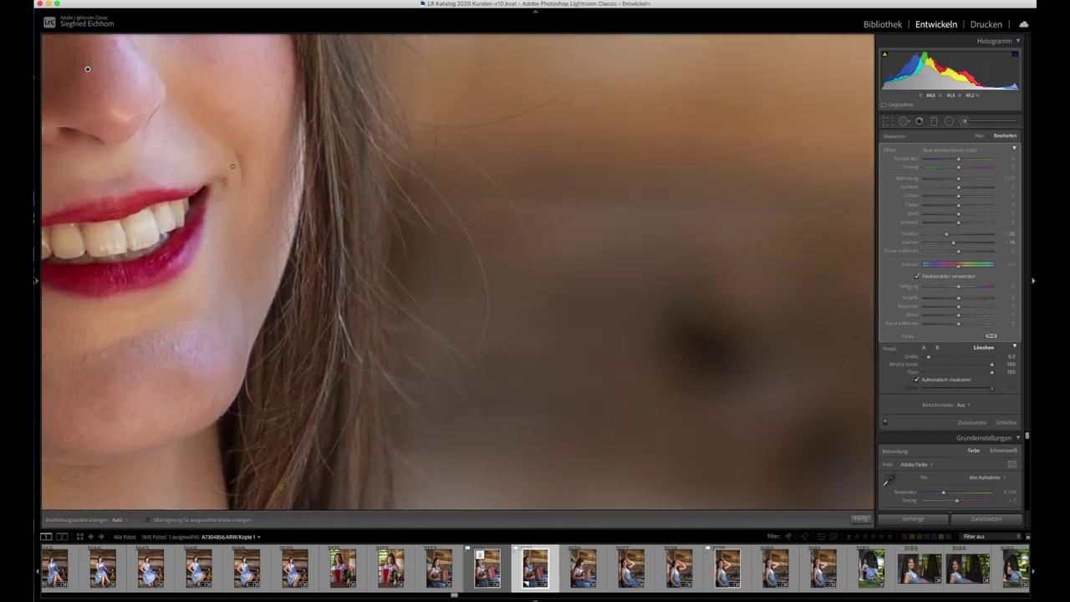
pyautogui.moveTo(87, 69); pyautogui.dragTo(343, 82)
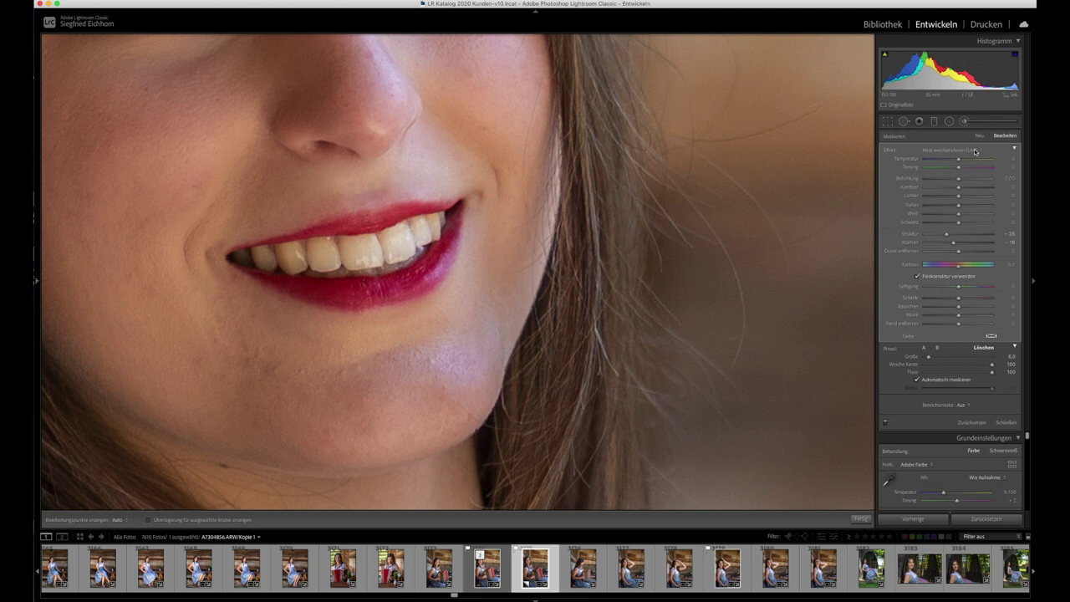
pyautogui.press('Return')
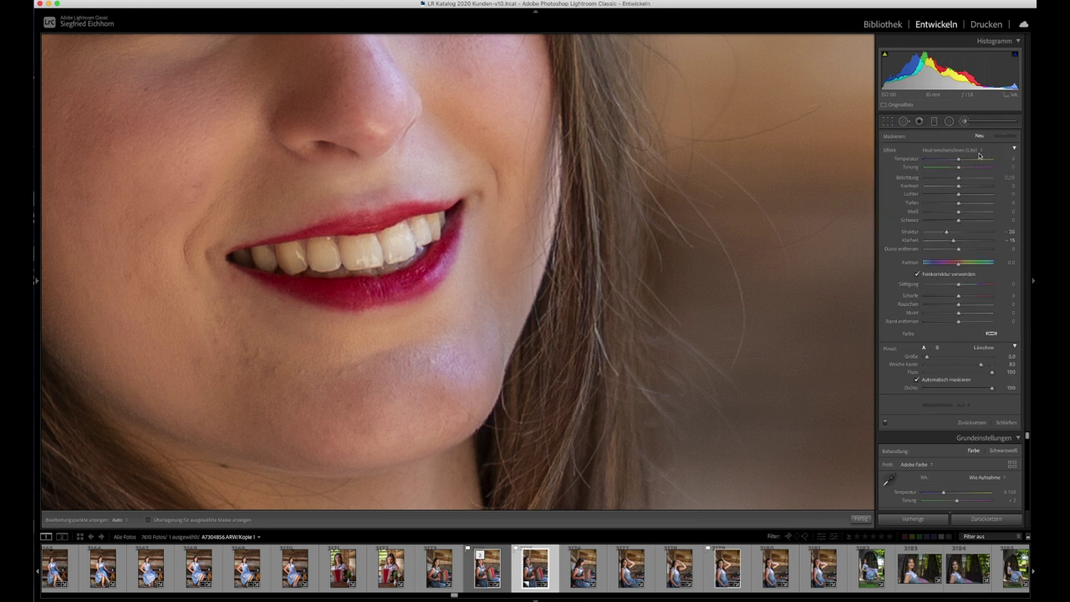
# Set the brush effect preset to Face Zähne
pyautogui.click(979, 152)
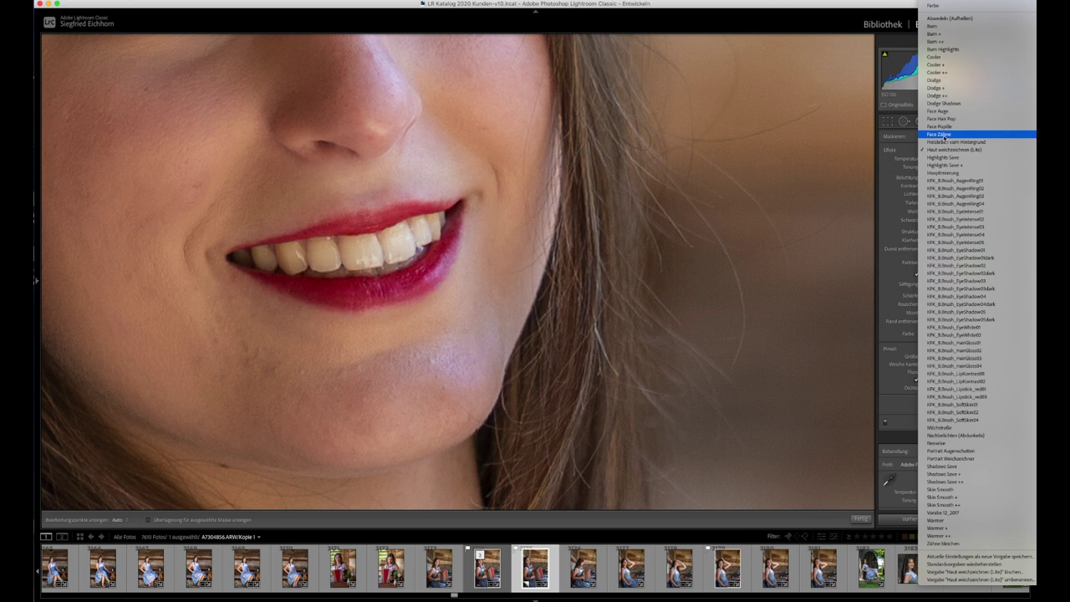
pyautogui.click(942, 135)
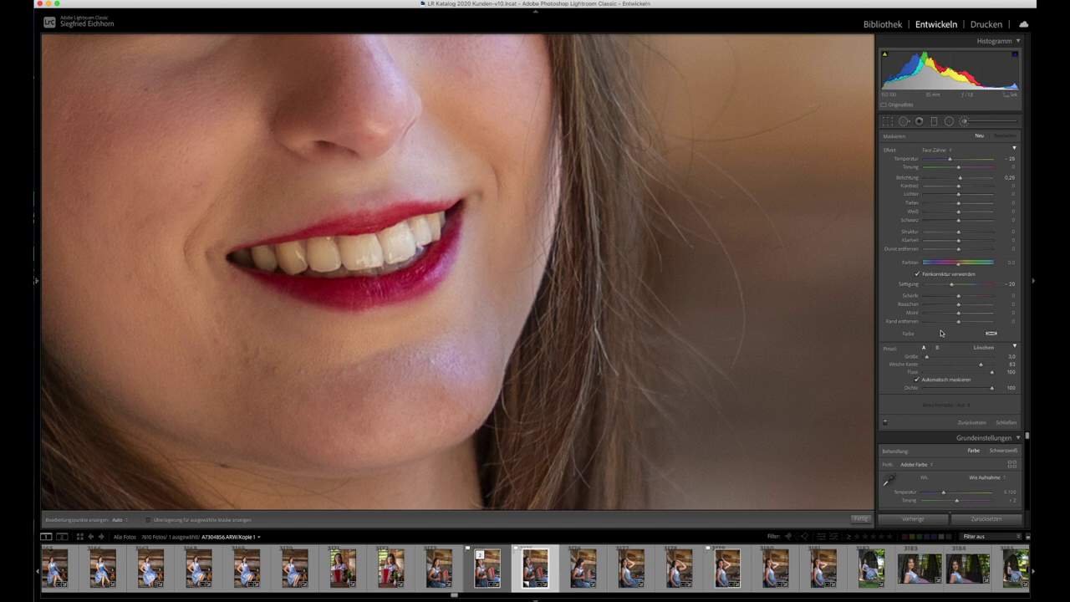
pyautogui.click(950, 150)
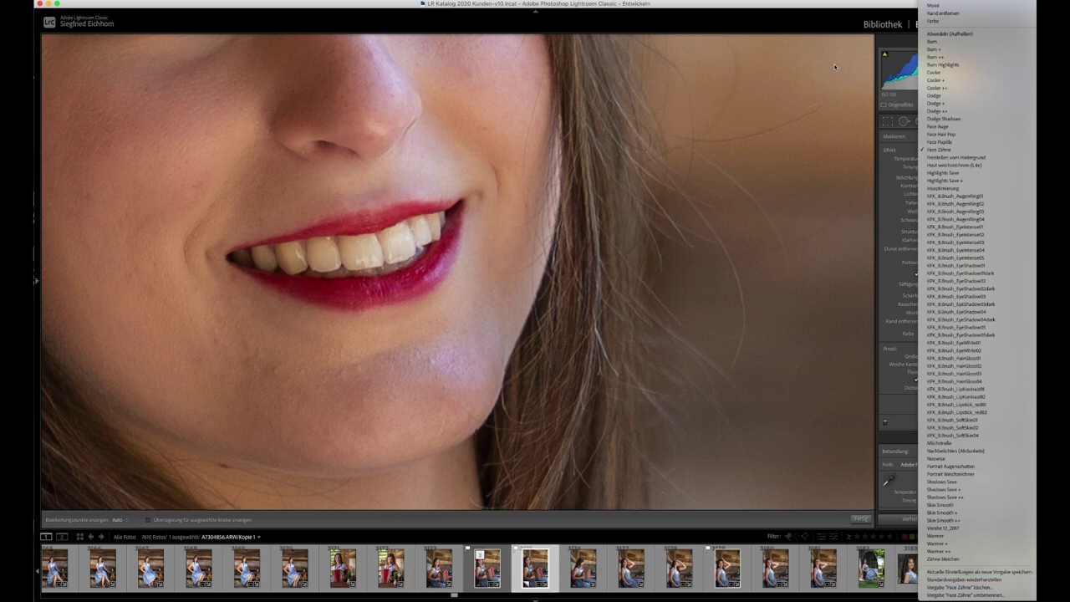
pyautogui.click(937, 150)
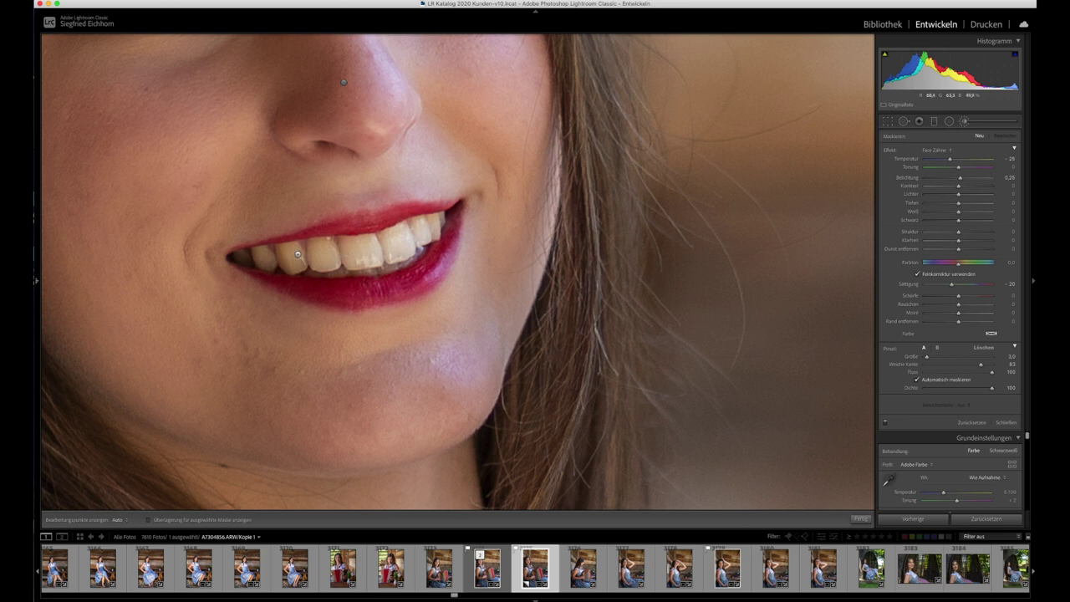
# Paint the Face Zähne whitening over the teeth and close the brush tool
pyautogui.press('h')
pyautogui.moveTo(363, 247); pyautogui.dragTo(392, 253)
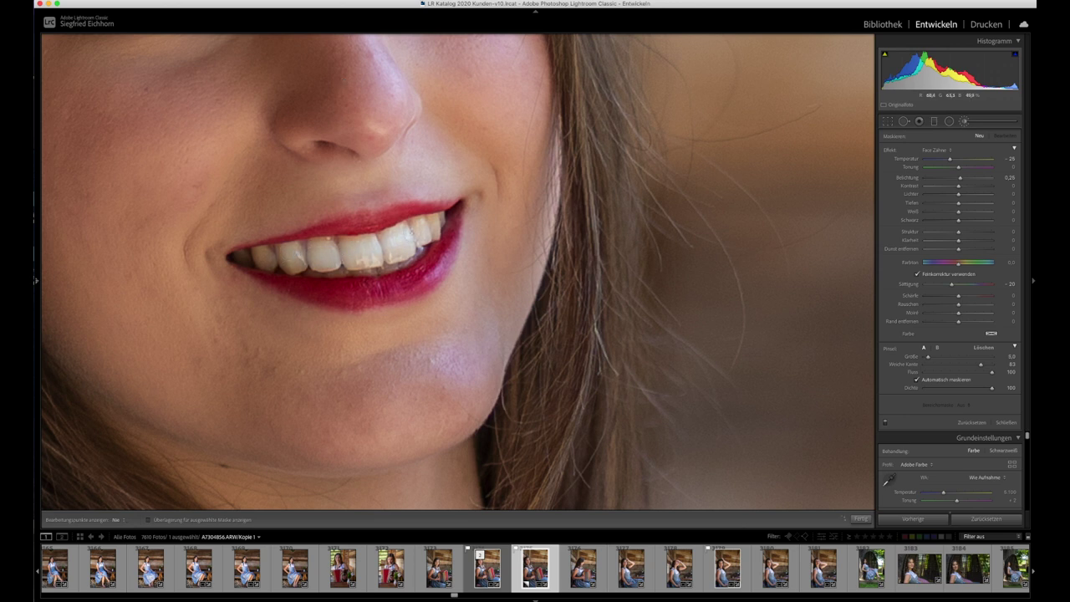
pyautogui.moveTo(266, 250); pyautogui.dragTo(396, 267)
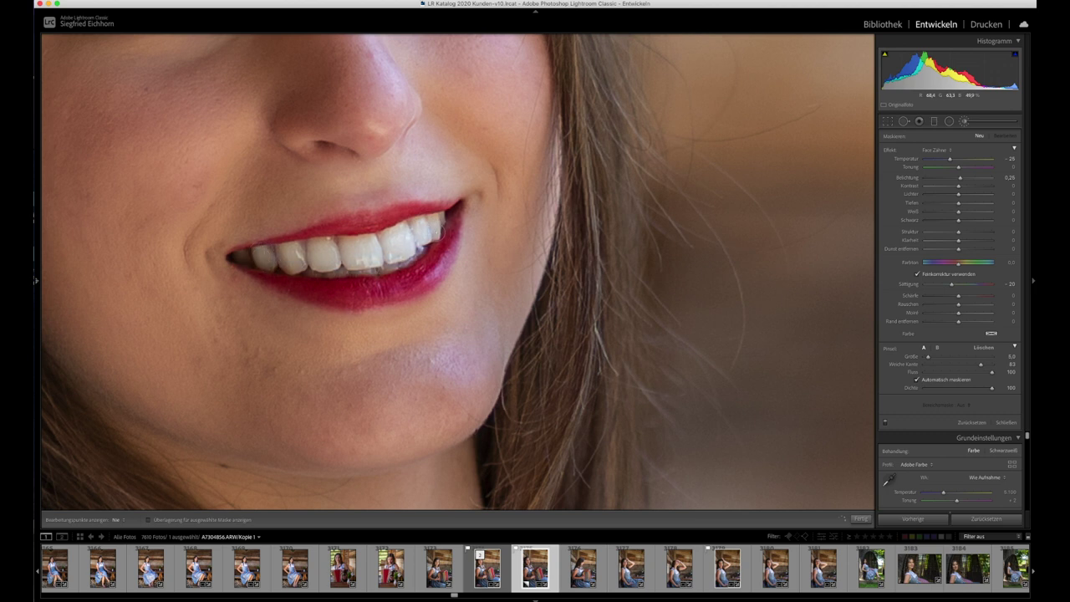
pyautogui.press('h')
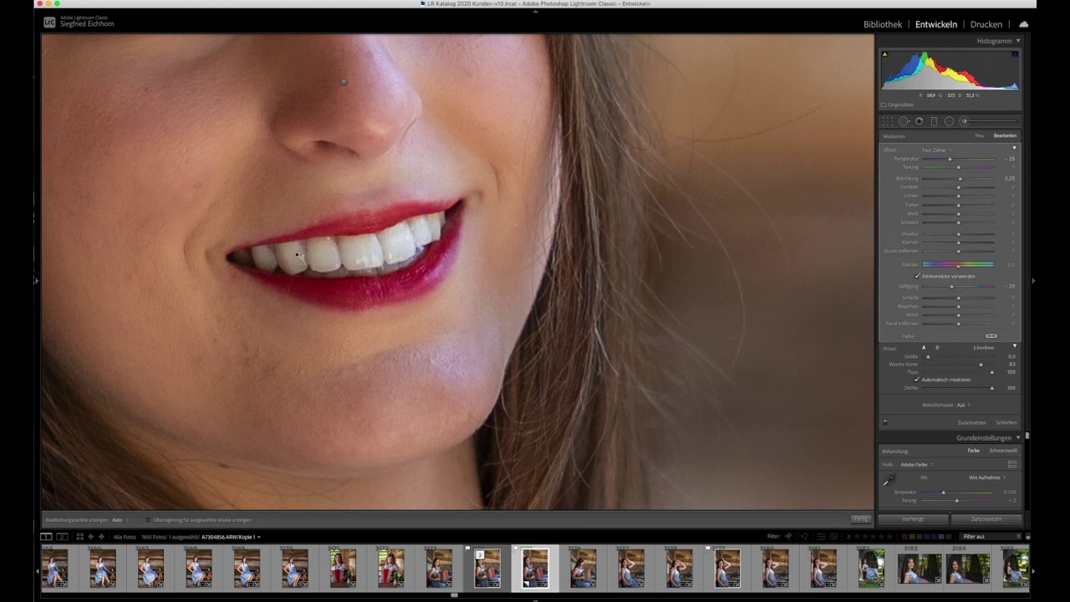
pyautogui.click(966, 123)
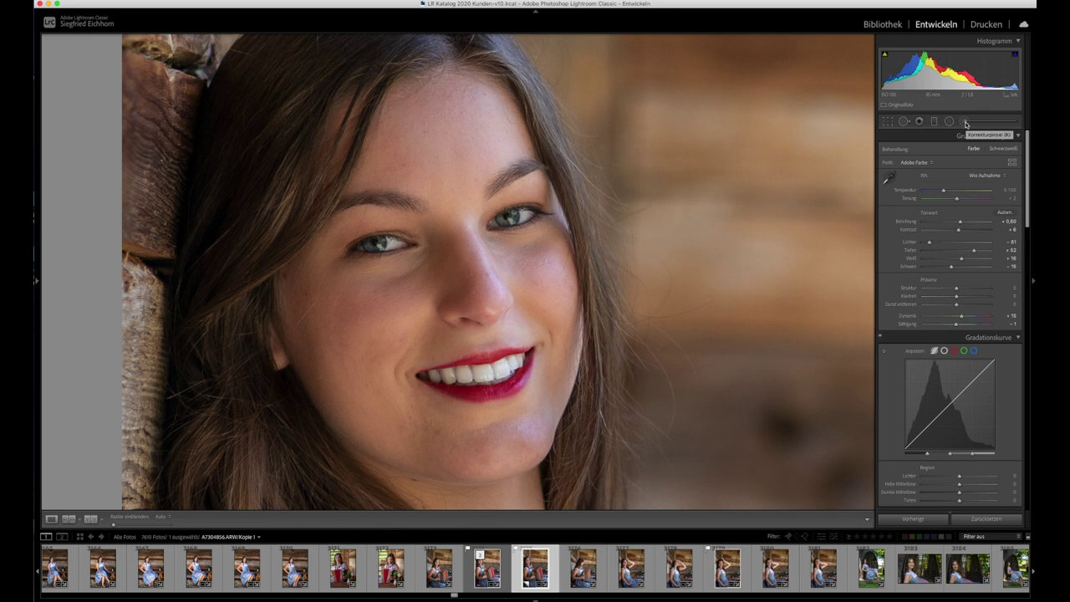
# Brighten the irises with a Face Pupille brush (exposure 0.40, contrast 20, saturation 20)
pyautogui.click(965, 123)
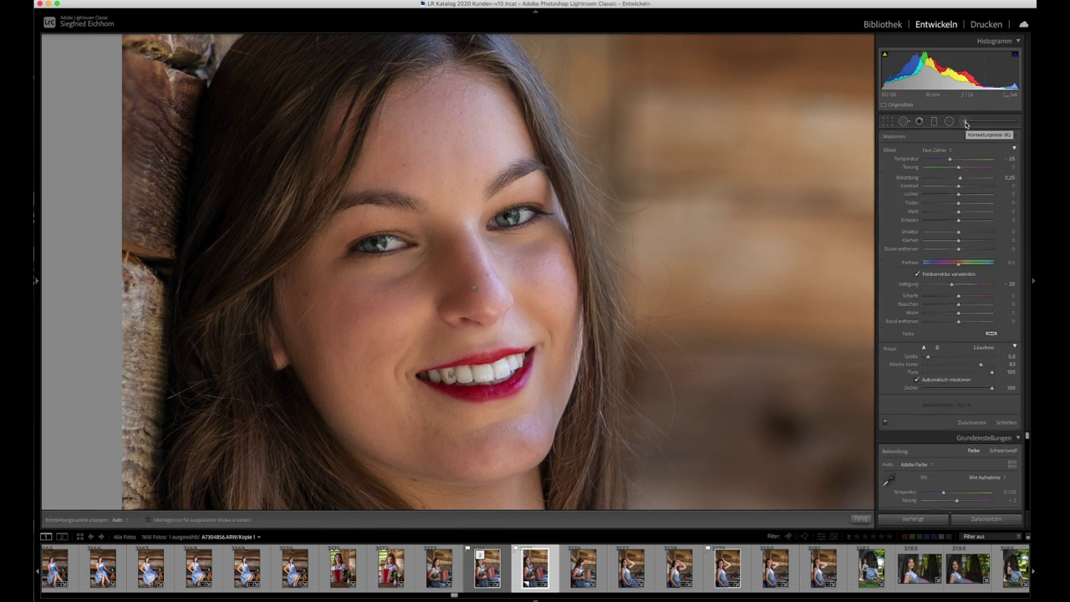
pyautogui.click(936, 150)
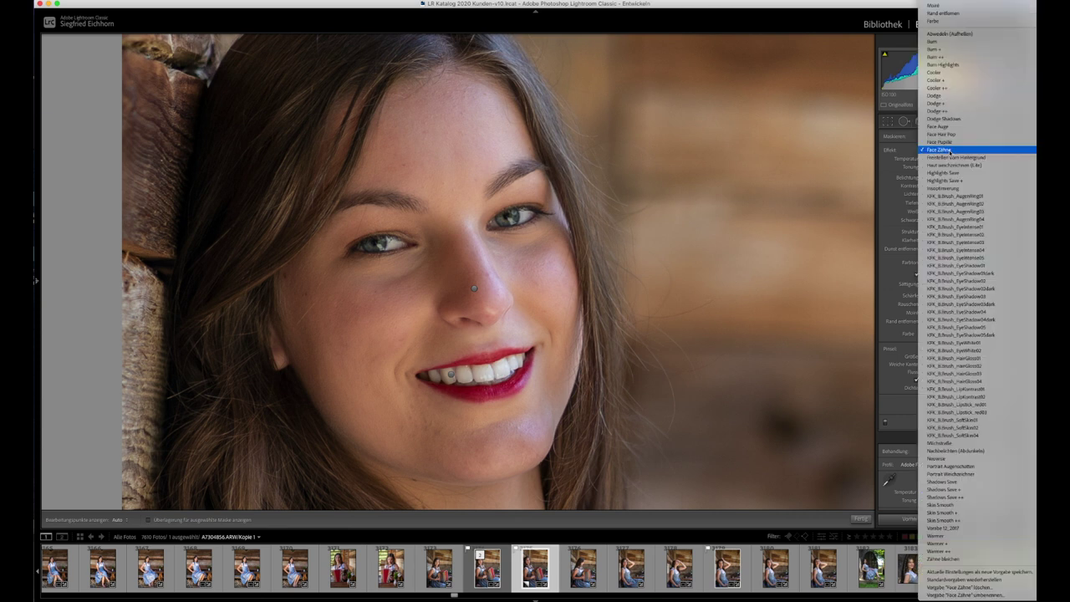
pyautogui.click(944, 142)
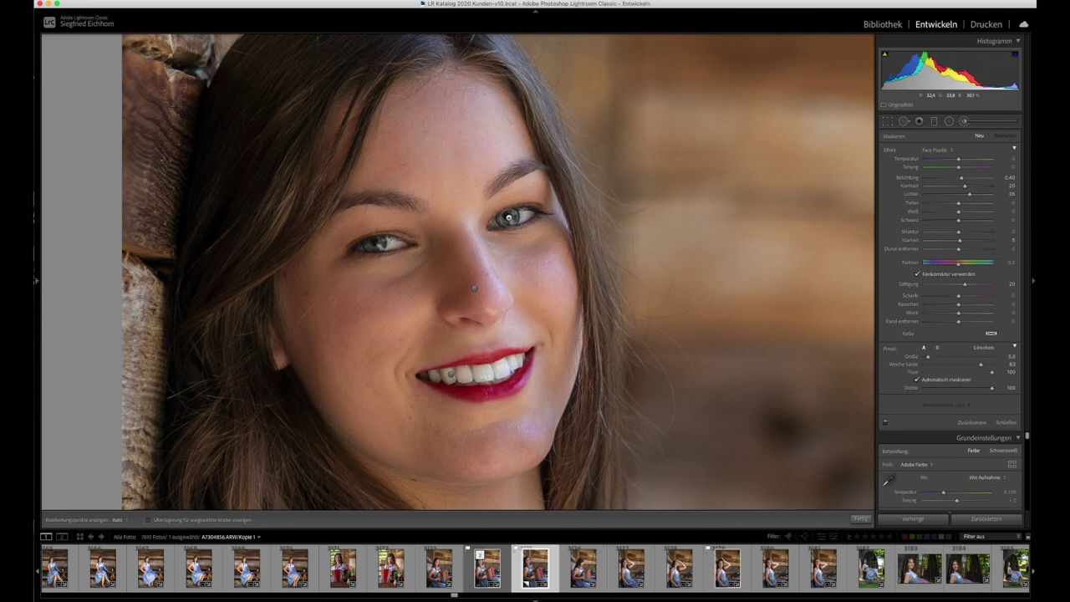
pyautogui.click(507, 217)
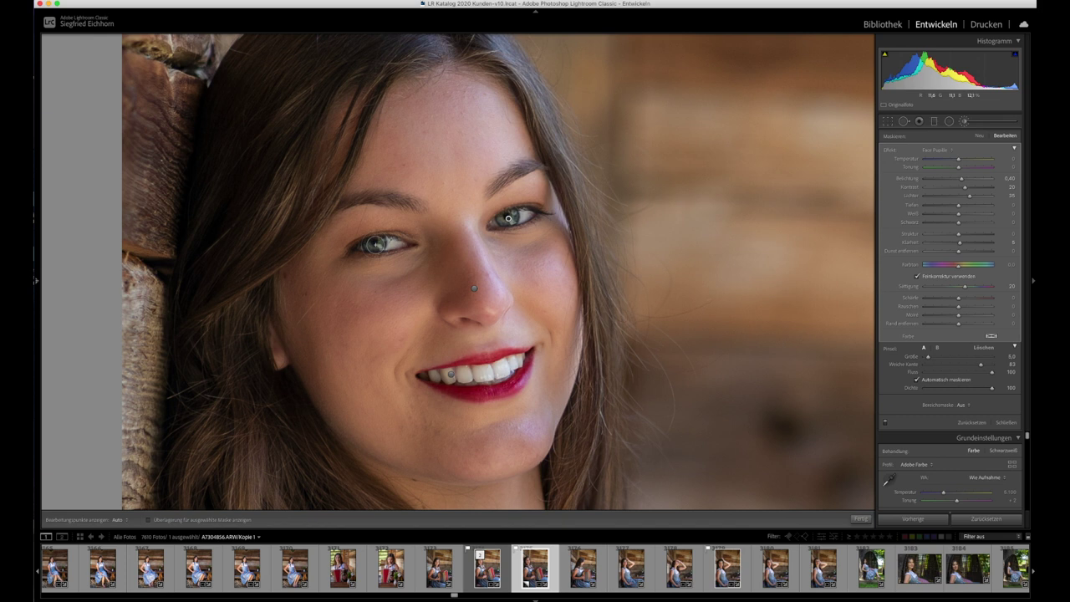
pyautogui.press('k')
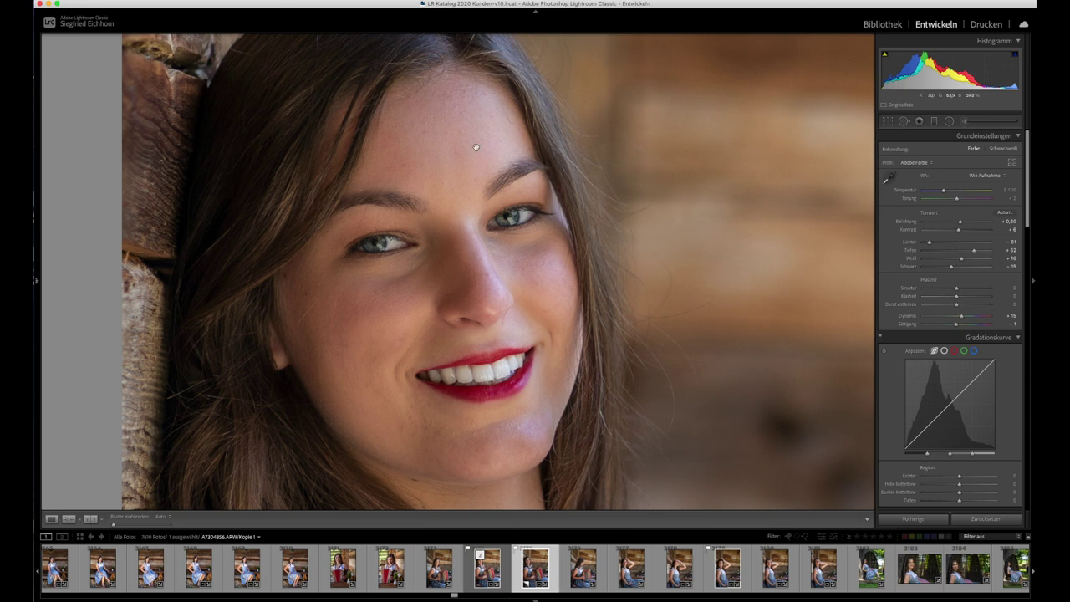
# Frame the hair beside the face and start a new Face Hair Pop brush adjustment
pyautogui.moveTo(457, 149); pyautogui.dragTo(518, 177)
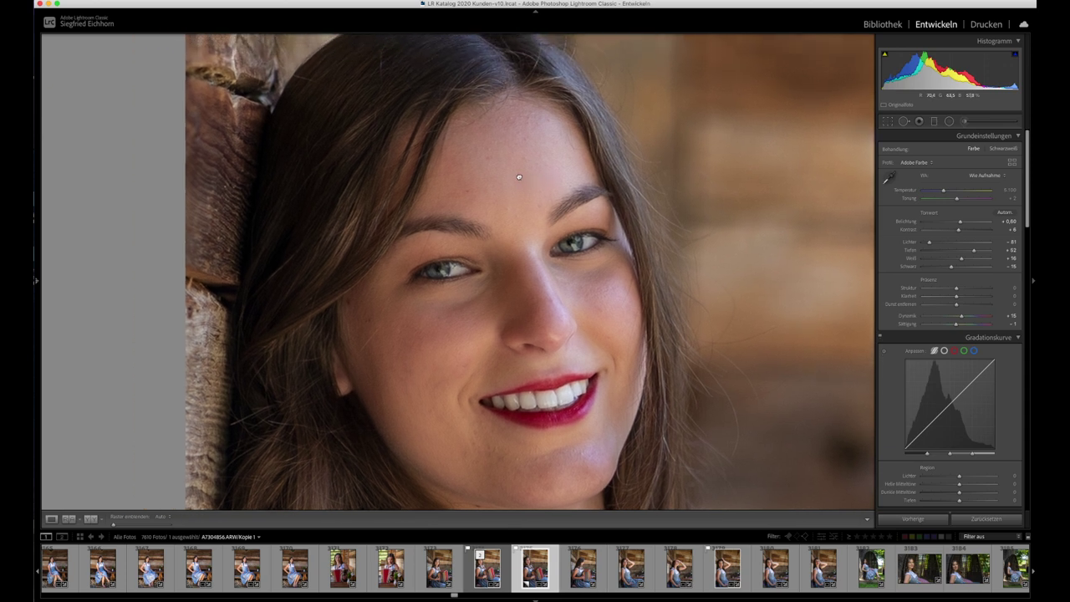
pyautogui.hotkey('ctrl', '-')
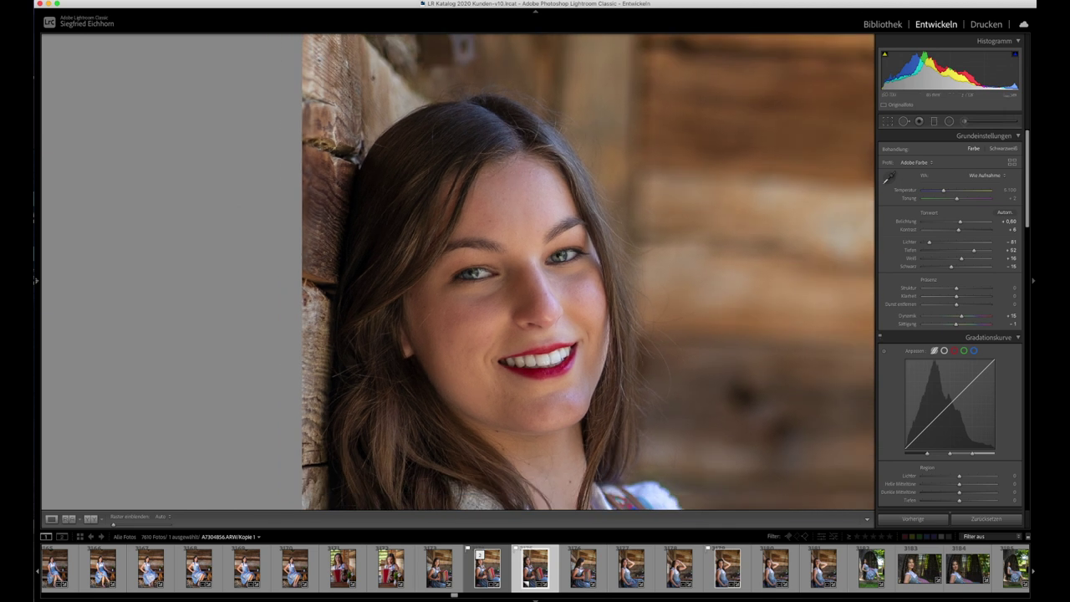
pyautogui.moveTo(436, 176)
pyautogui.mouseDown()
pyautogui.moveTo(454, 129)
pyautogui.moveTo(504, 96)
pyautogui.mouseUp()
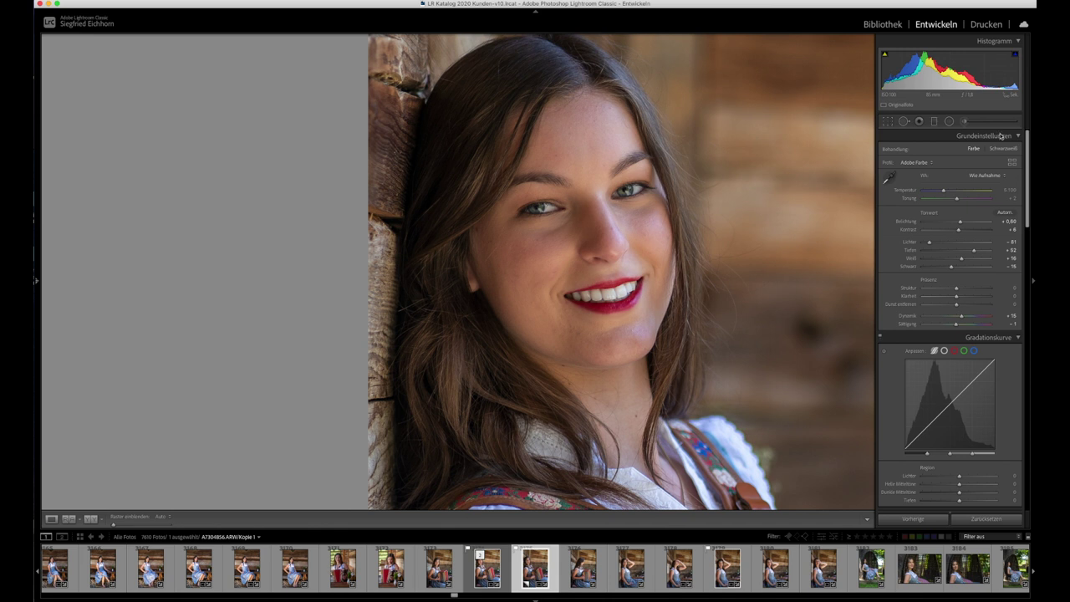
pyautogui.click(963, 122)
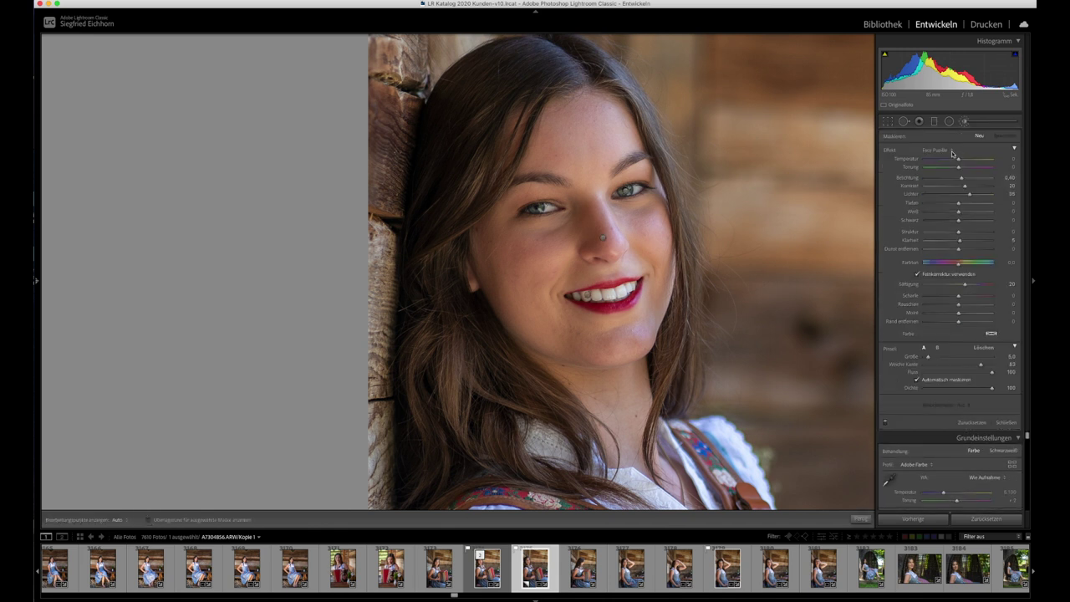
pyautogui.click(952, 151)
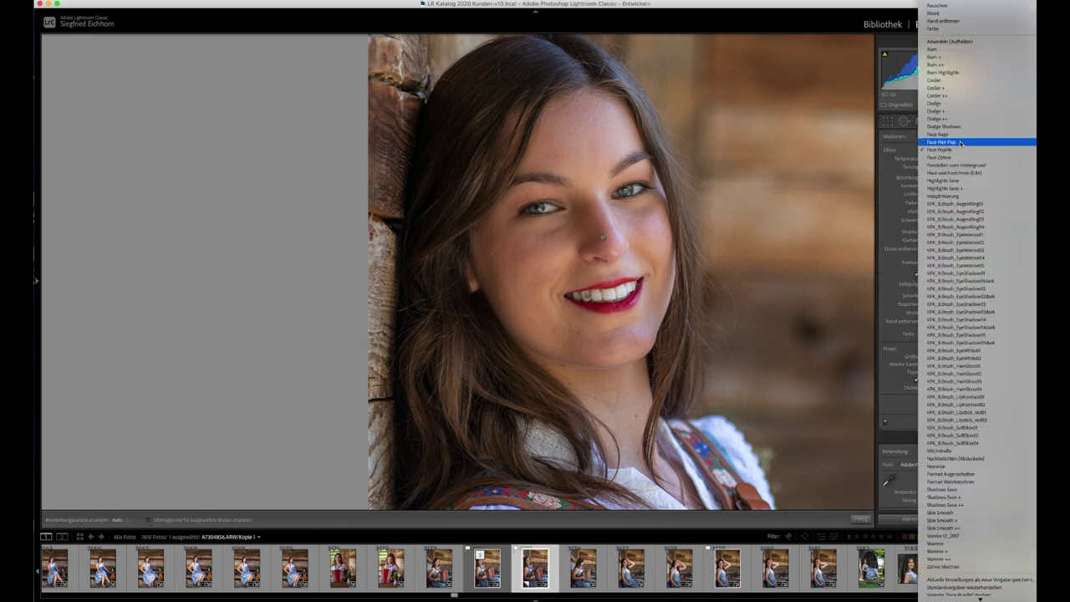
pyautogui.click(960, 143)
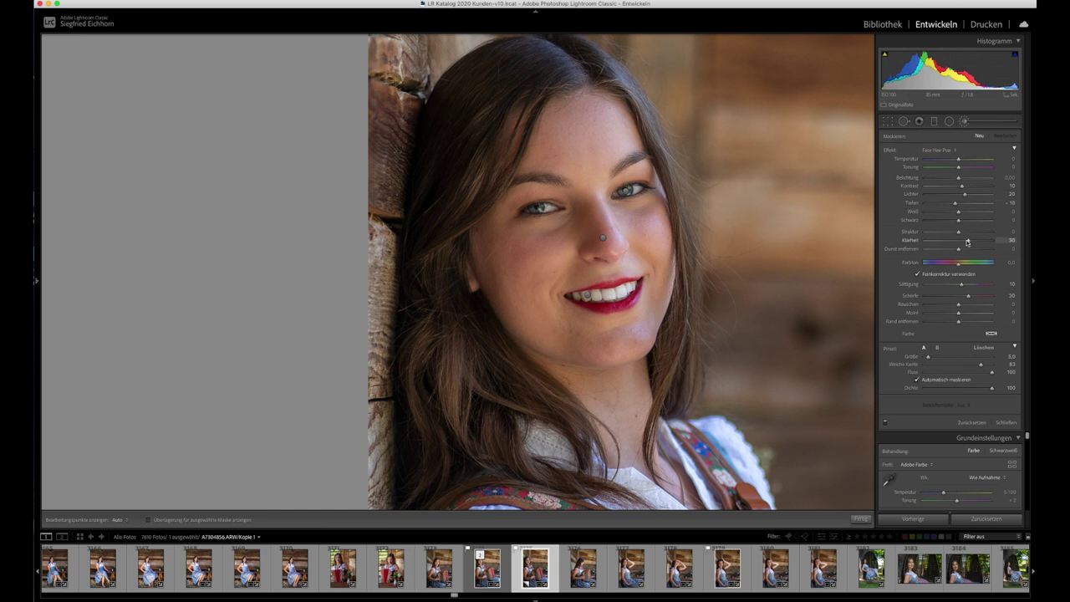
# Paint Hair Pop over the left, lower and remaining hair strands, then hide the mask overlay
pyautogui.press('h')
pyautogui.press('h')
pyautogui.press('o')
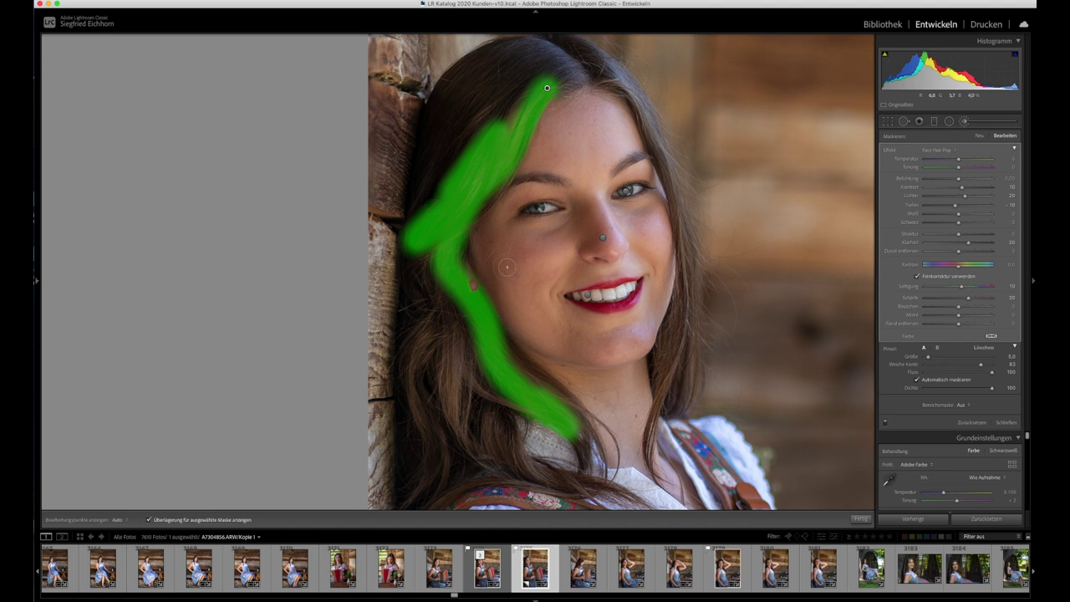
pyautogui.scroll(5, 485, 121)
pyautogui.press('h')
pyautogui.moveTo(468, 151)
pyautogui.mouseDown()
pyautogui.moveTo(503, 94)
pyautogui.moveTo(448, 415)
pyautogui.moveTo(425, 396)
pyautogui.mouseUp()
pyautogui.scroll(-4, 426, 396)
pyautogui.press('h')
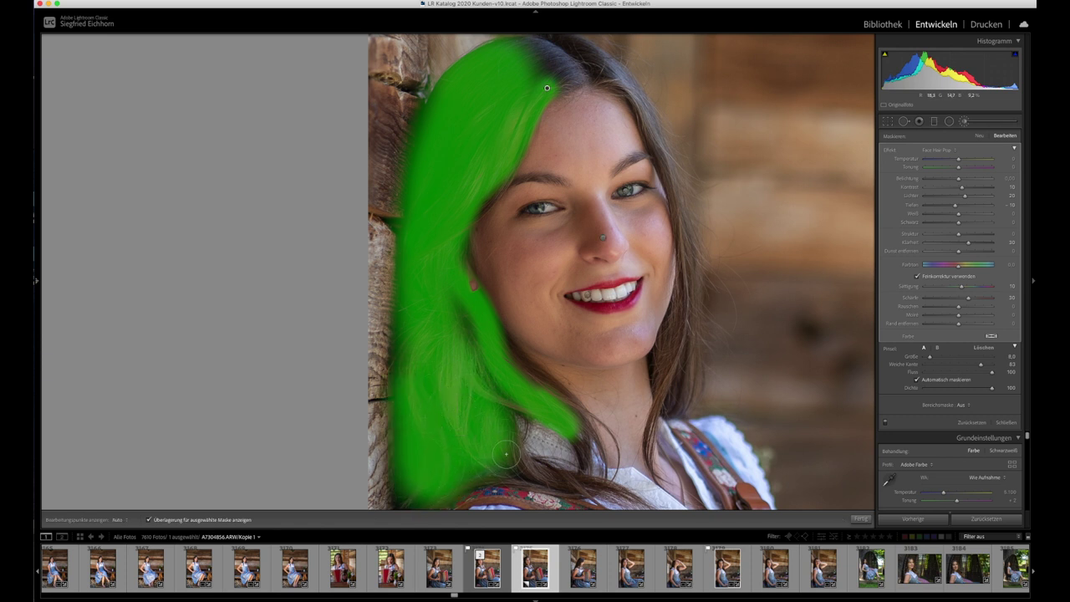
pyautogui.moveTo(506, 455); pyautogui.dragTo(585, 493)
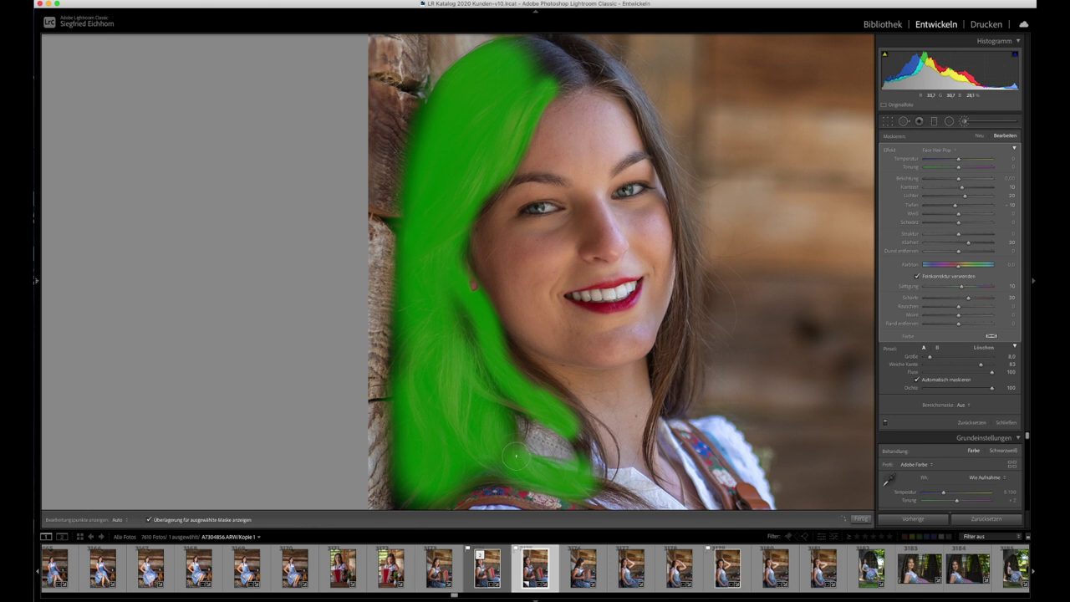
pyautogui.press('h')
pyautogui.moveTo(669, 400)
pyautogui.mouseDown()
pyautogui.moveTo(694, 292)
pyautogui.moveTo(673, 167)
pyautogui.moveTo(645, 110)
pyautogui.moveTo(600, 67)
pyautogui.moveTo(574, 77)
pyautogui.moveTo(581, 45)
pyautogui.moveTo(493, 60)
pyautogui.moveTo(562, 62)
pyautogui.moveTo(545, 87)
pyautogui.mouseUp()
pyautogui.press('o')
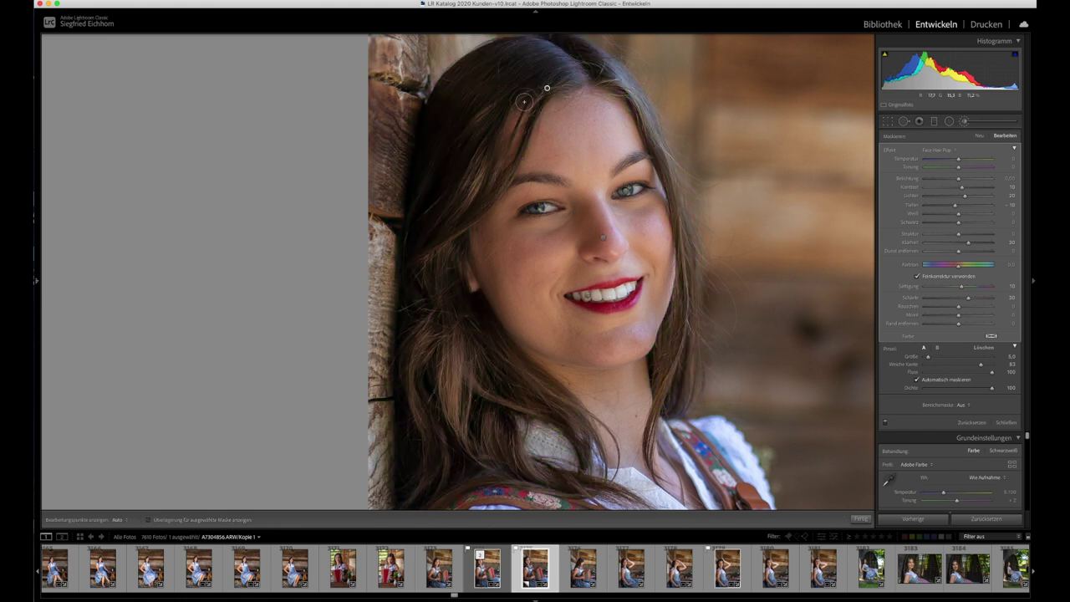
pyautogui.press('y')
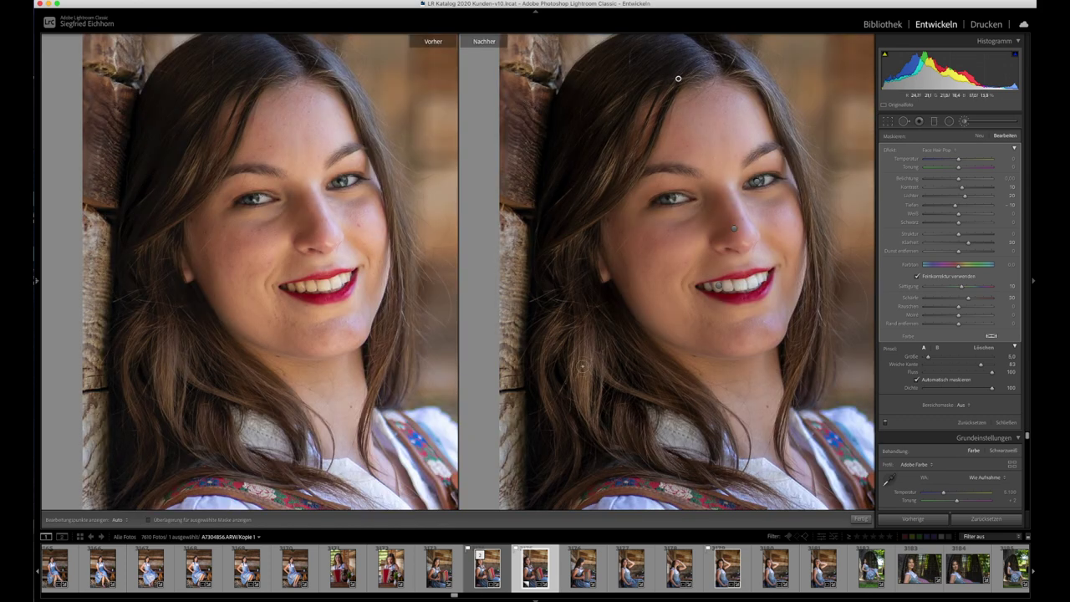
# Compare the retouched portrait against its original in Before/After, zooming in and out, then return to the single view
pyautogui.hotkey('ctrl', '=')
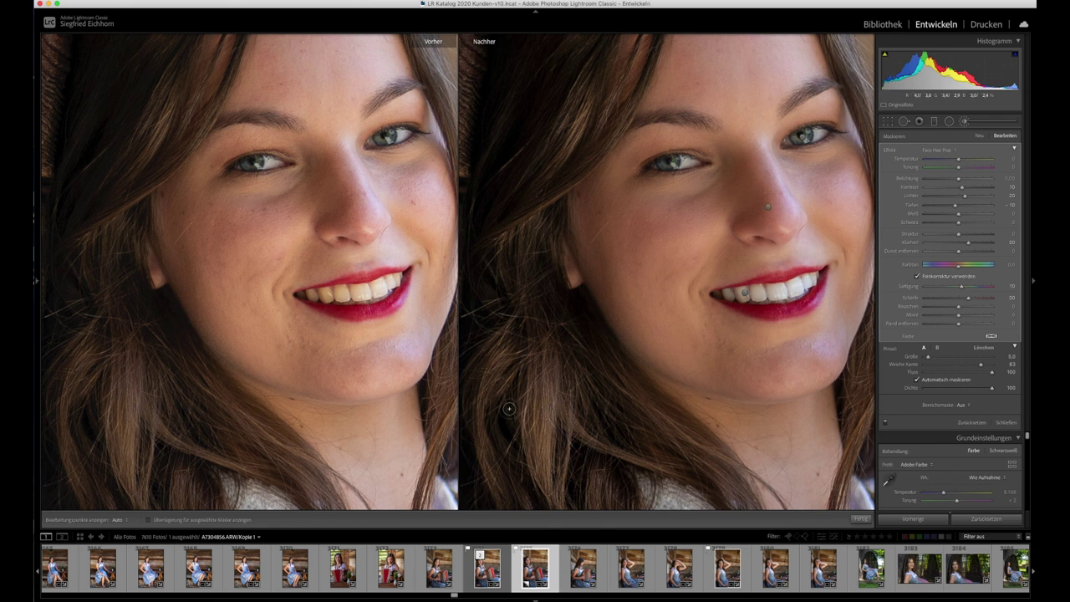
pyautogui.press('z')
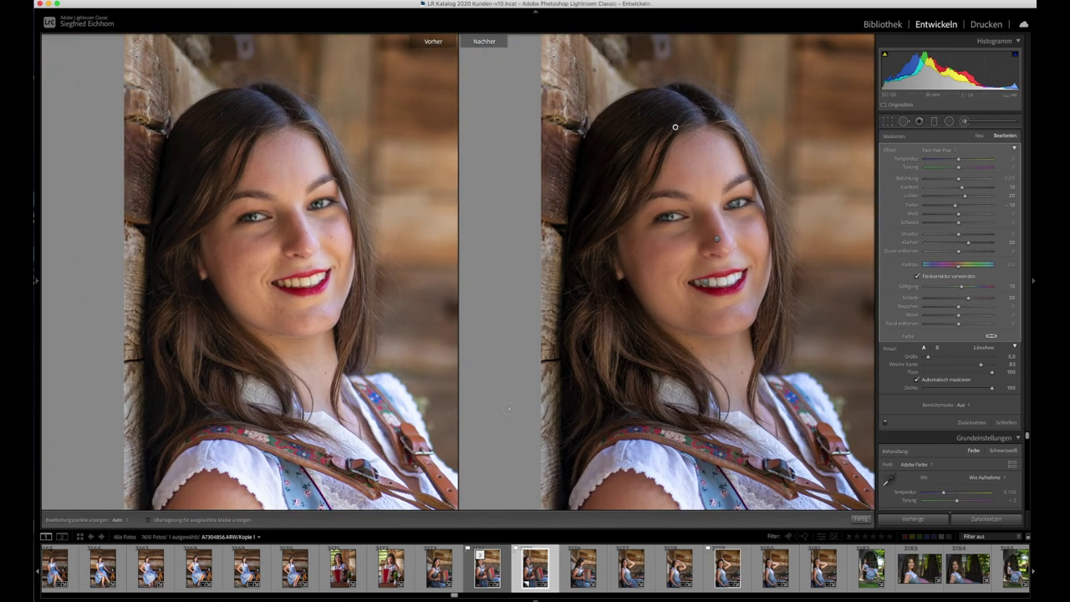
pyautogui.hotkey('ctrl', 'z')
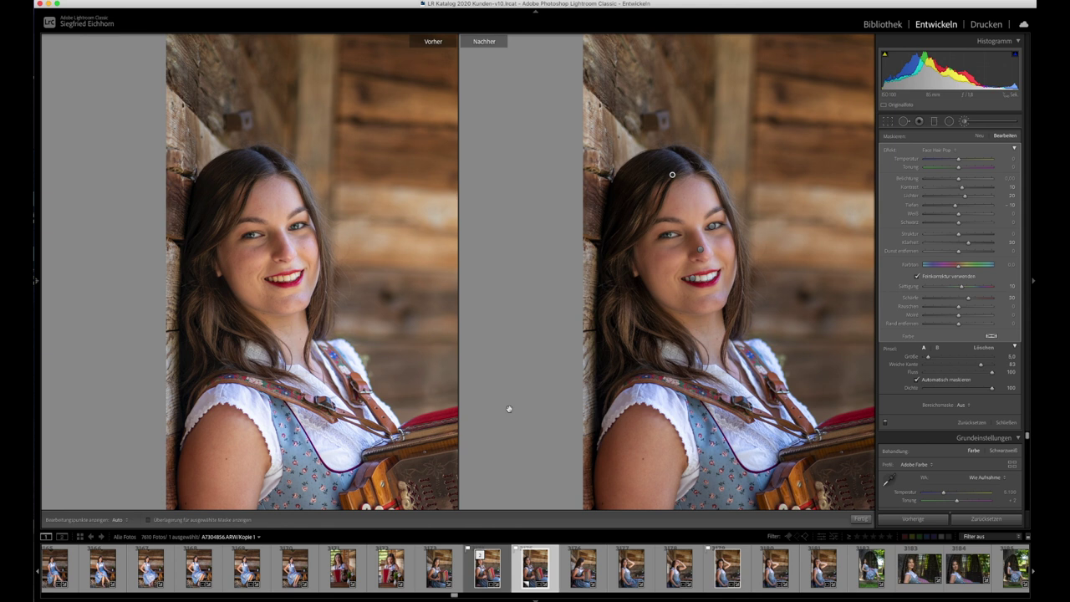
pyautogui.hotkey('shift', 'w')
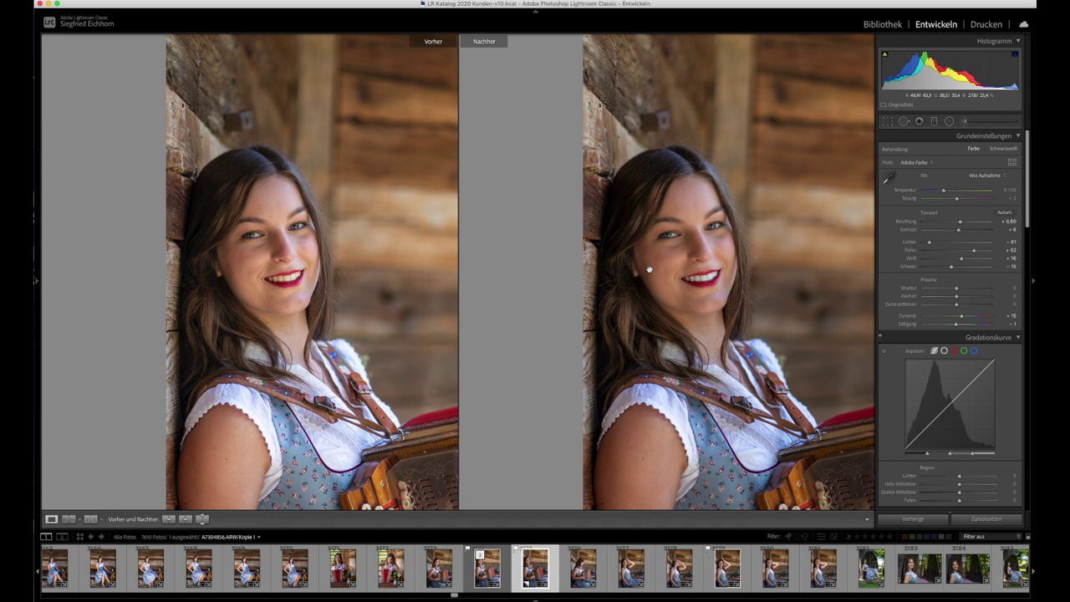
pyautogui.press('y')
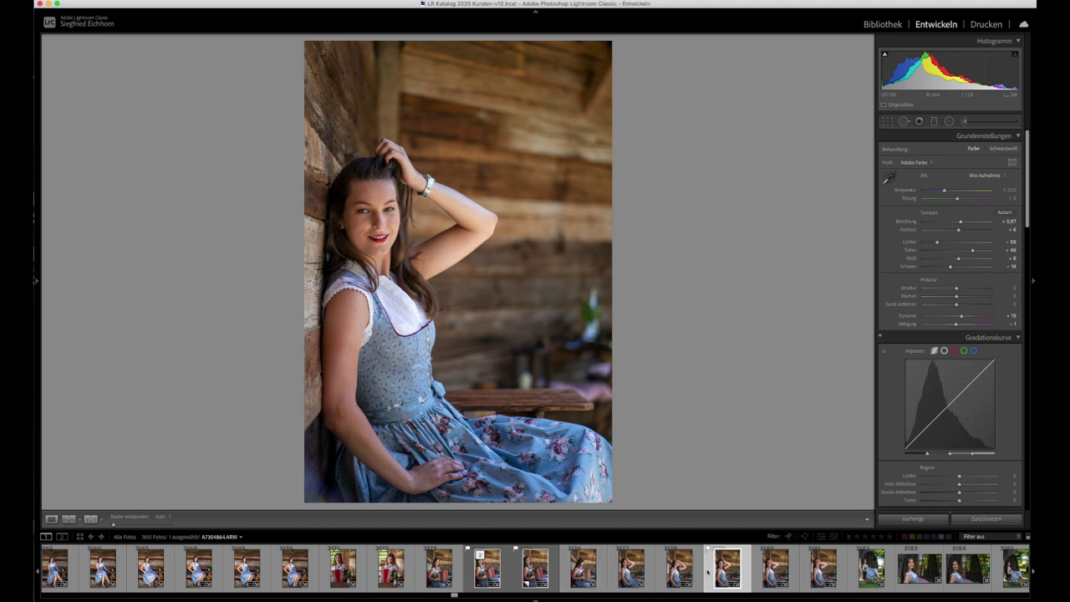
# Create virtual copy A7304864.ARW/Kopie 1, reset its Basic tone settings and apply Auto tone
pyautogui.rightClick(717, 560)
pyautogui.moveTo(755, 515)
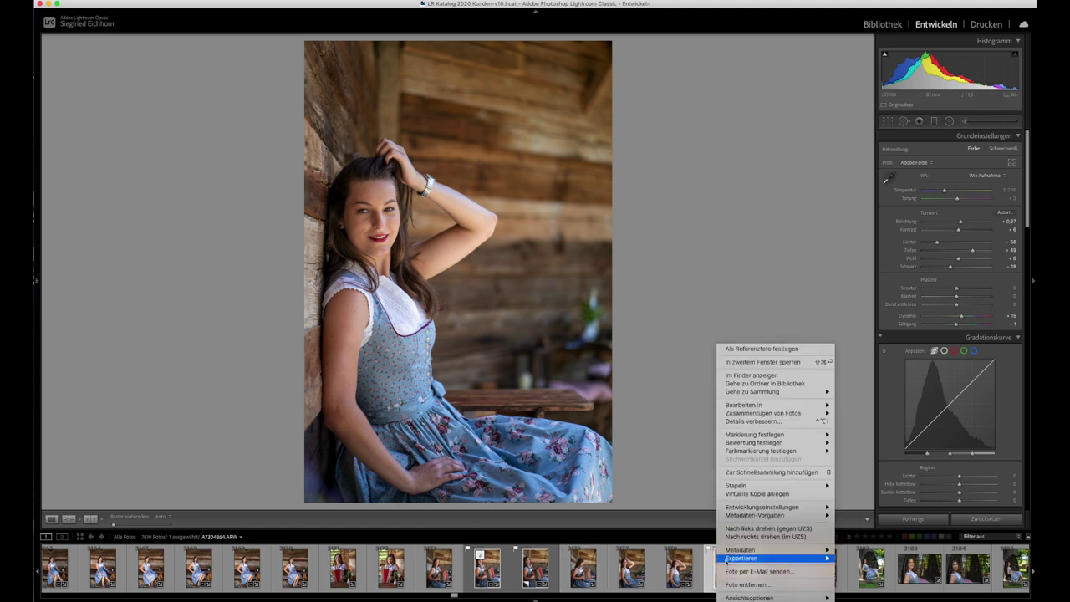
pyautogui.click(755, 496)
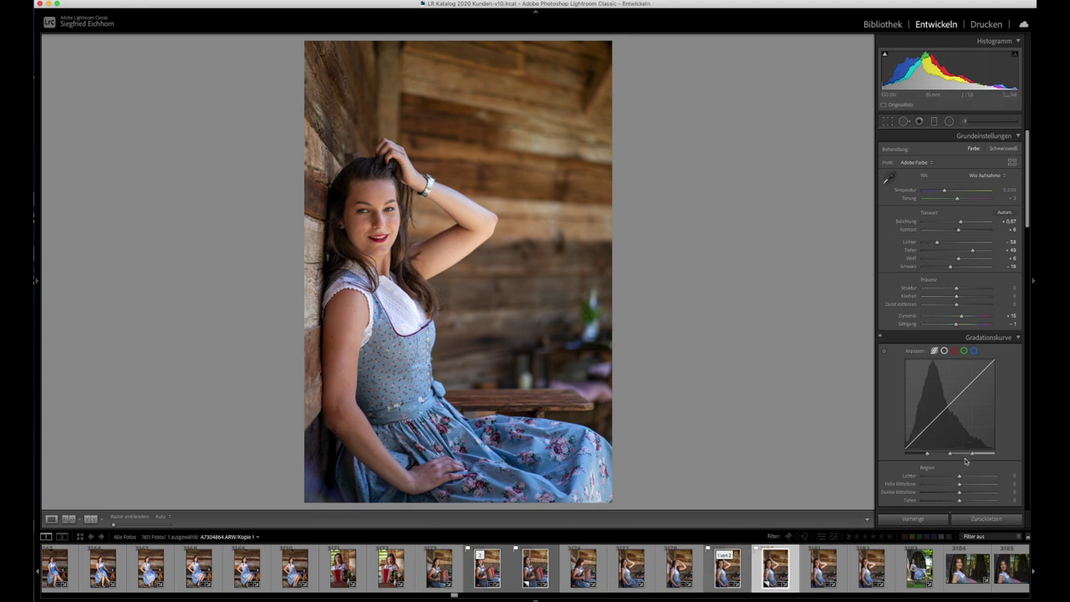
pyautogui.click(974, 516)
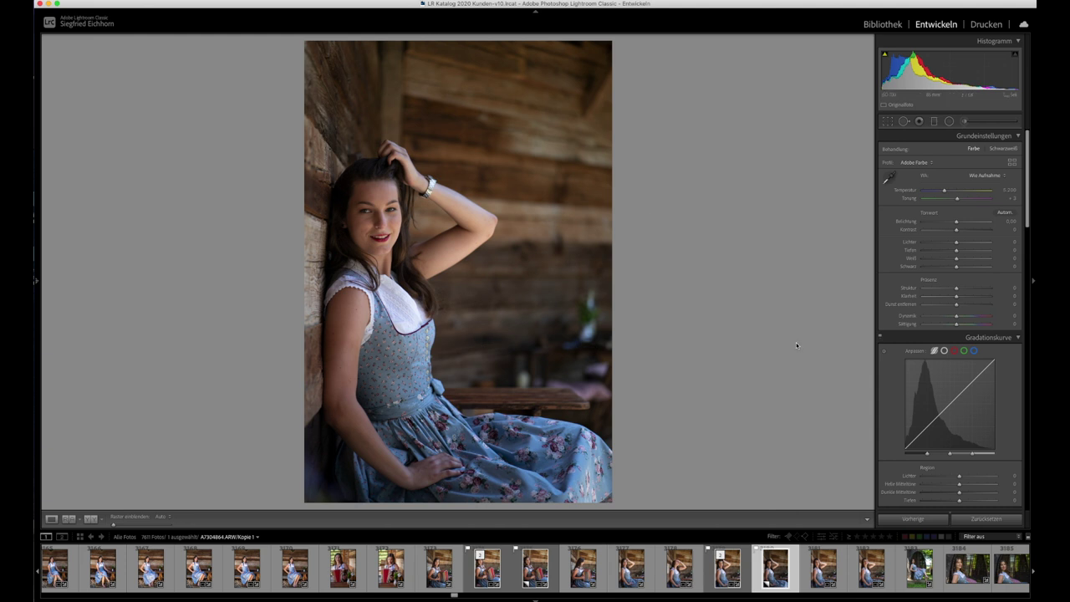
pyautogui.click(1002, 214)
# Enable lens profile and chromatic aberration corrections, then lower exposure to +0.10
pyautogui.scroll(-5, 1001, 216)
pyautogui.scroll(-5, 1001, 215)
pyautogui.scroll(-5, 1001, 215)
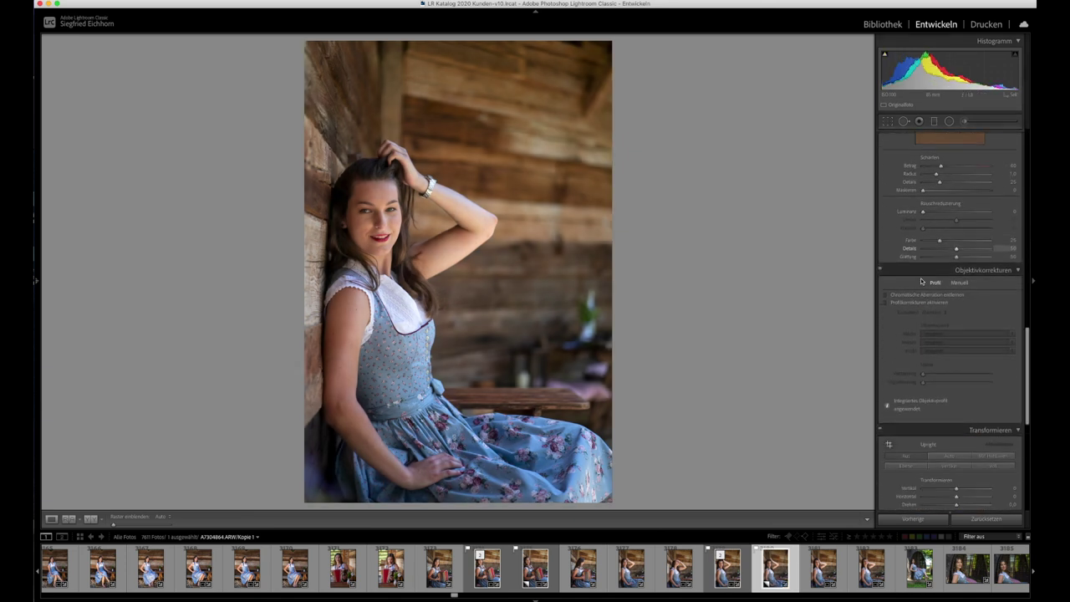
pyautogui.click(911, 295)
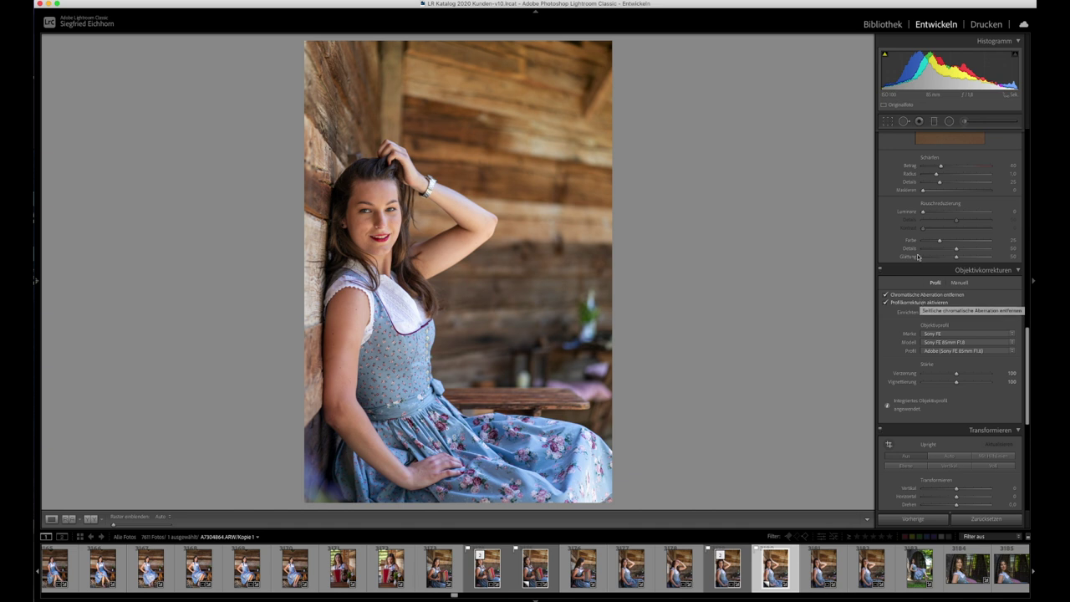
pyautogui.scroll(10, 918, 280)
pyautogui.moveTo(959, 221); pyautogui.dragTo(958, 223)
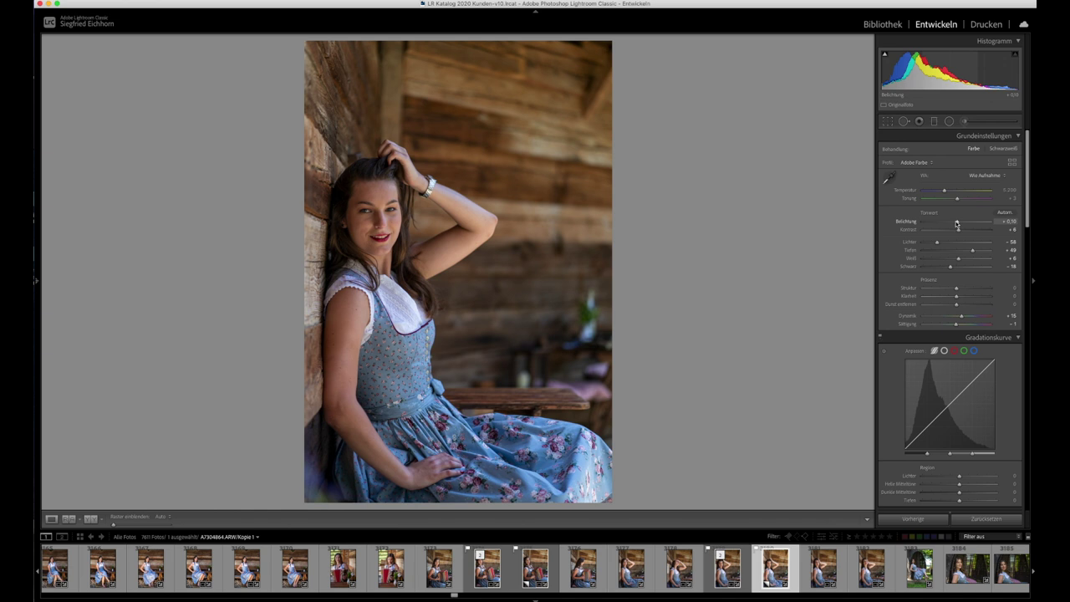
# Straighten the photo by about −1.85° with the Crop tool and zoom in on the face
pyautogui.press('r')
pyautogui.moveTo(680, 191); pyautogui.dragTo(680, 188)
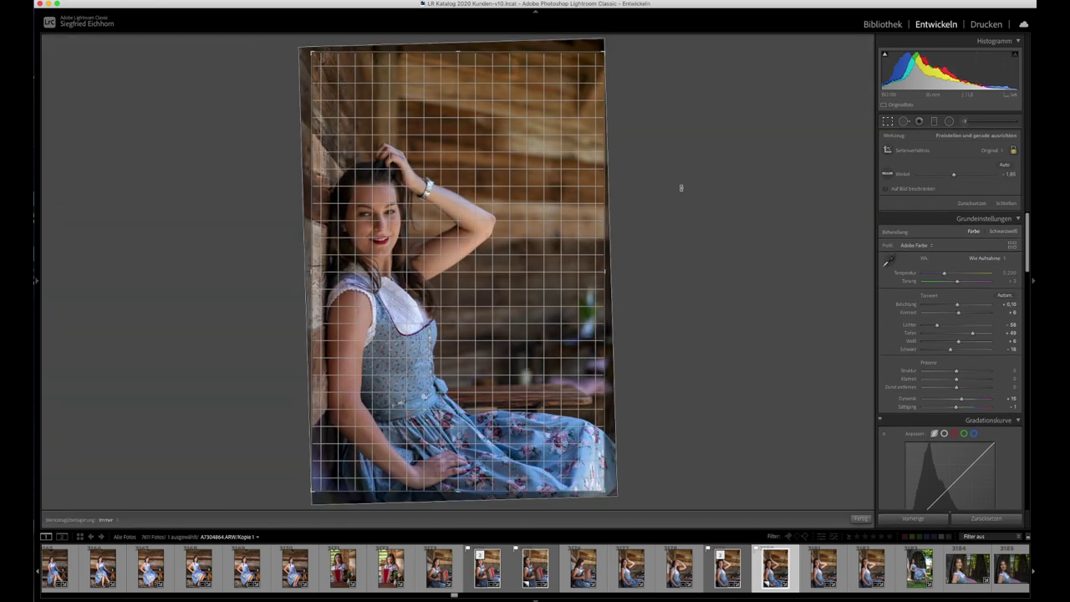
pyautogui.press('r')
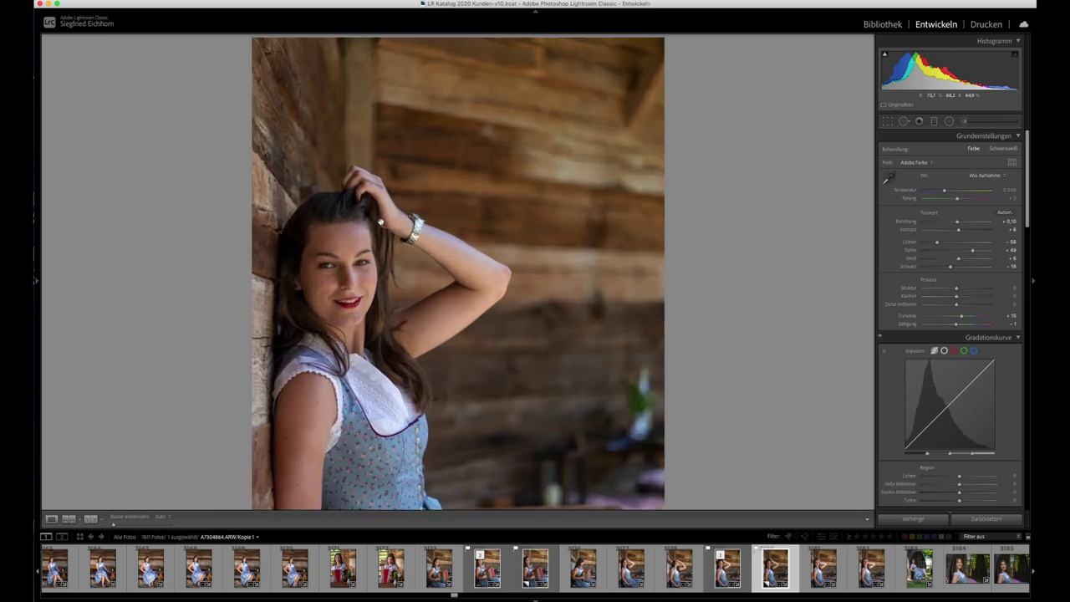
pyautogui.click(381, 221)
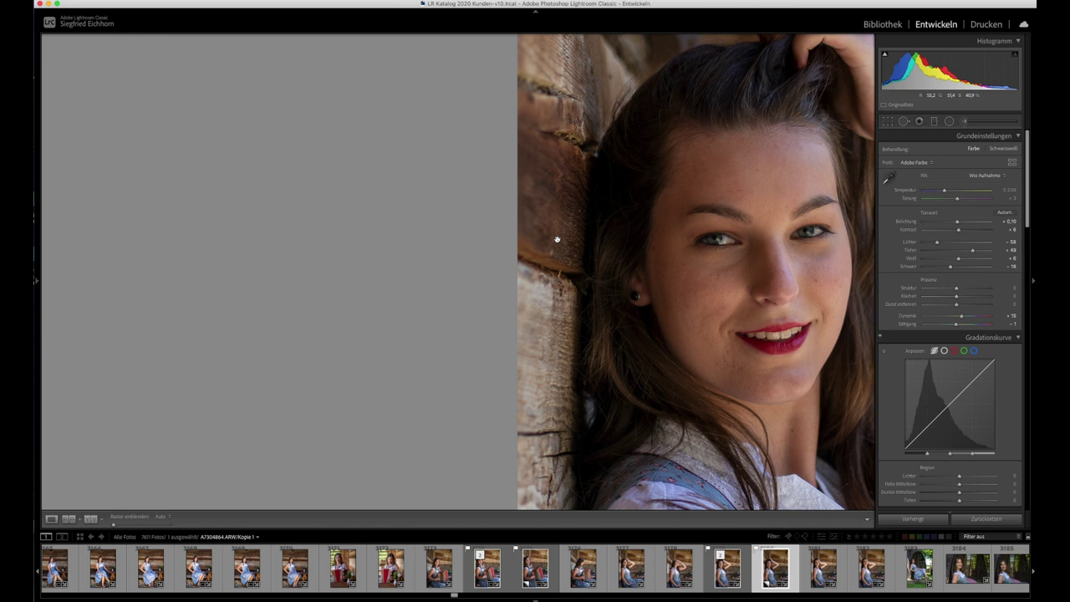
pyautogui.moveTo(649, 251)
pyautogui.mouseDown()
pyautogui.moveTo(387, 241)
pyautogui.moveTo(311, 270)
pyautogui.mouseUp()
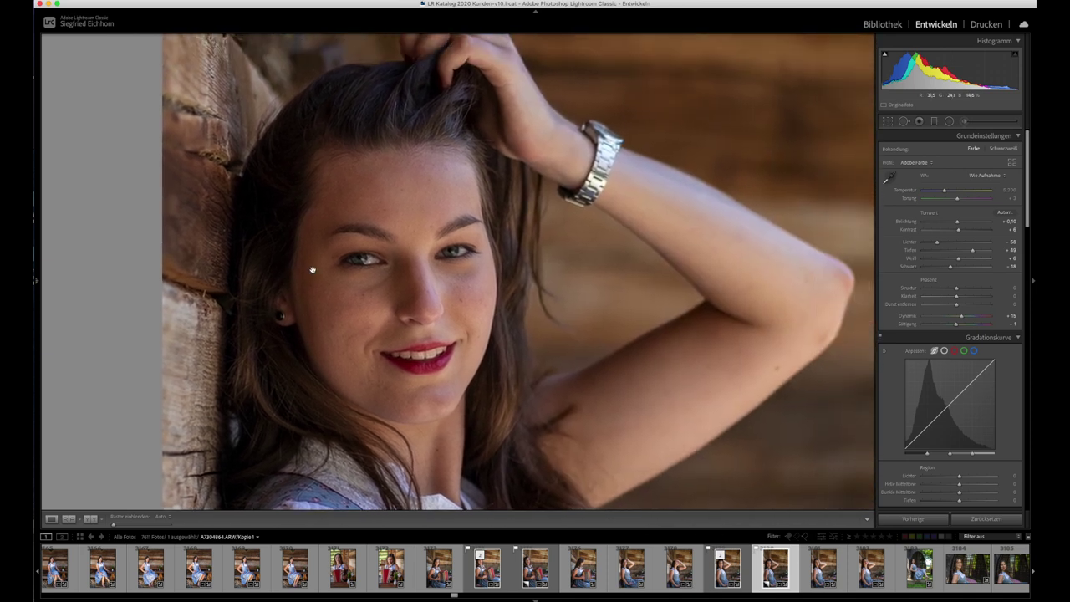
# Heal blemishes beside the nose, on the other cheek, near the jaw and on the forehead
pyautogui.click(903, 121)
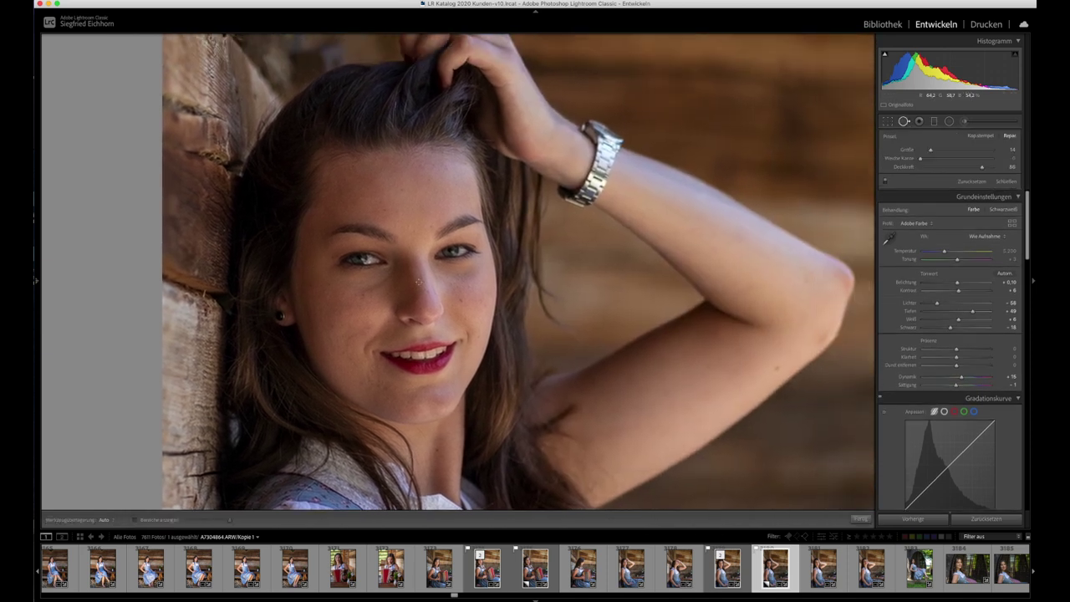
pyautogui.click(460, 300)
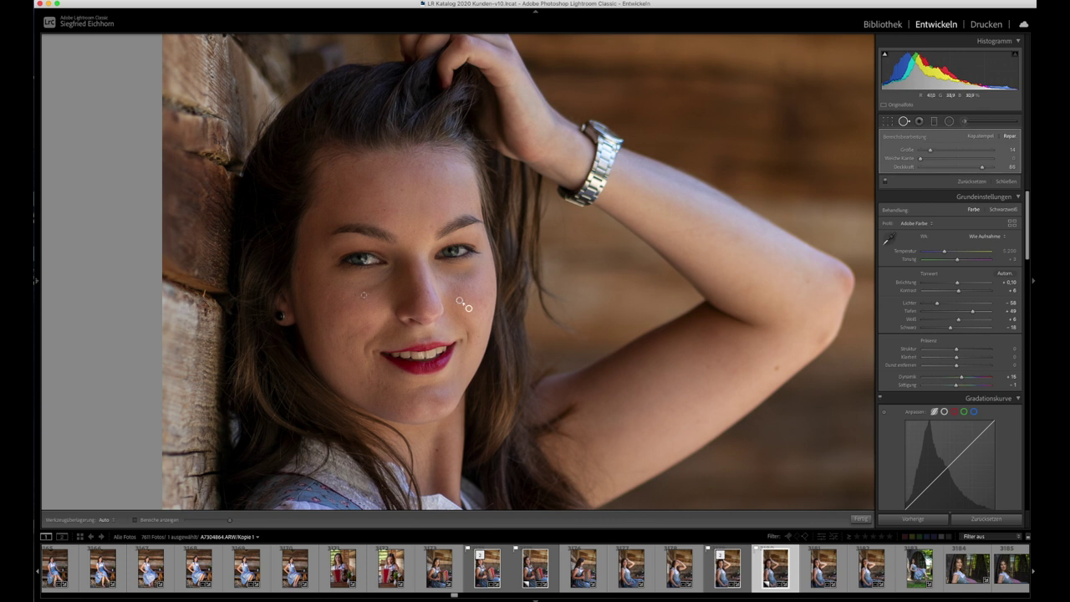
pyautogui.click(361, 295)
pyautogui.click(343, 354)
pyautogui.moveTo(340, 334); pyautogui.dragTo(323, 287)
pyautogui.click(382, 210)
pyautogui.press('q')
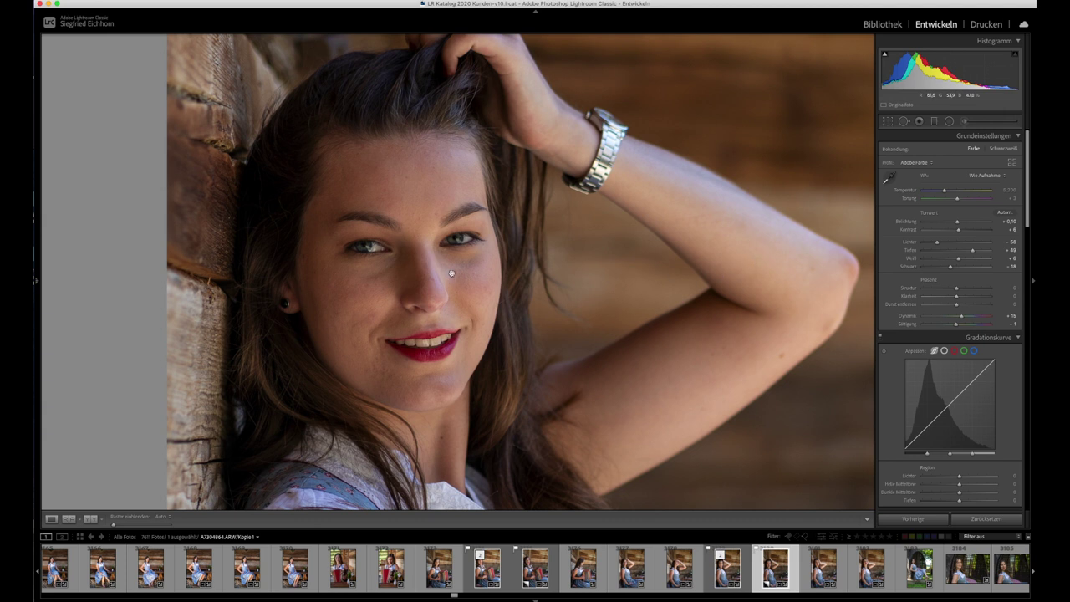
# Paint the face with a size-64 Haut weichzeichnen (Lite) brush, showing the mask overlay
pyautogui.click(966, 122)
pyautogui.click(952, 150)
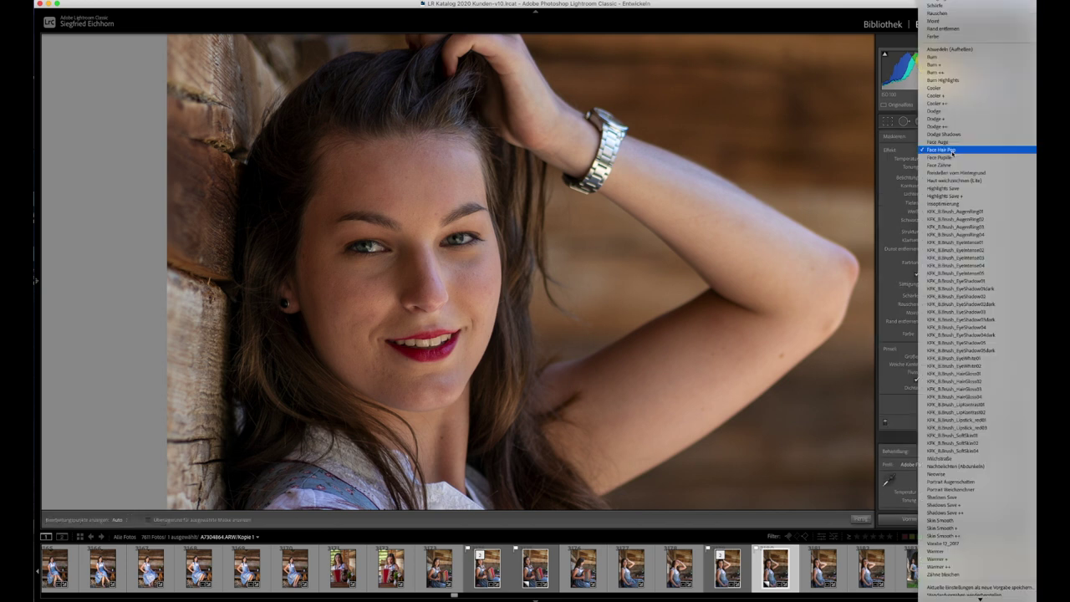
pyautogui.click(953, 180)
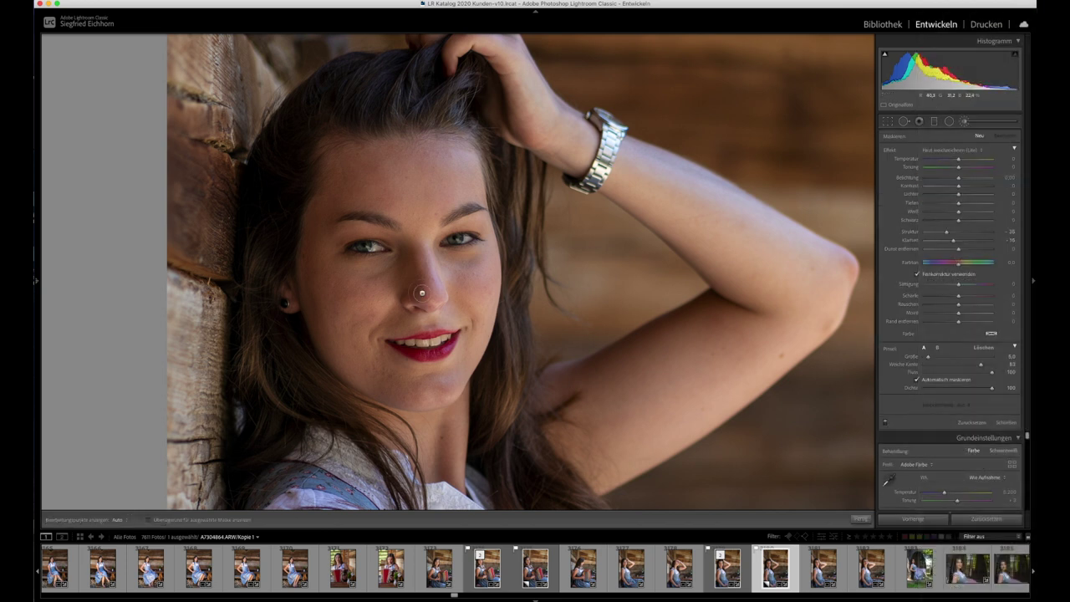
pyautogui.scroll(2, 422, 293)
pyautogui.scroll(3, 422, 292)
pyautogui.scroll(3, 422, 292)
pyautogui.scroll(3, 423, 292)
pyautogui.scroll(1, 422, 284)
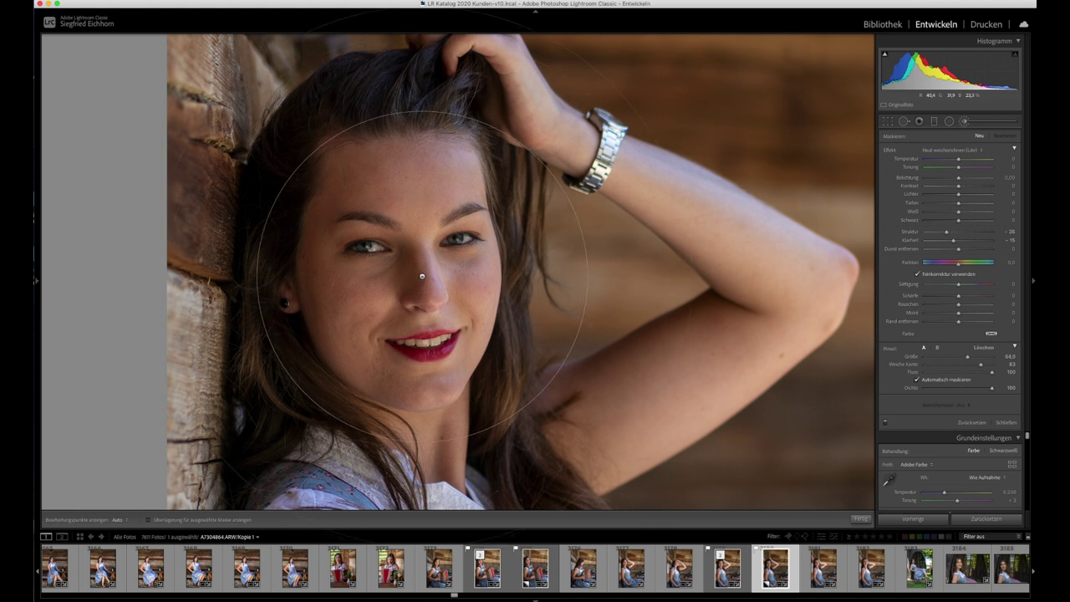
pyautogui.click(422, 276)
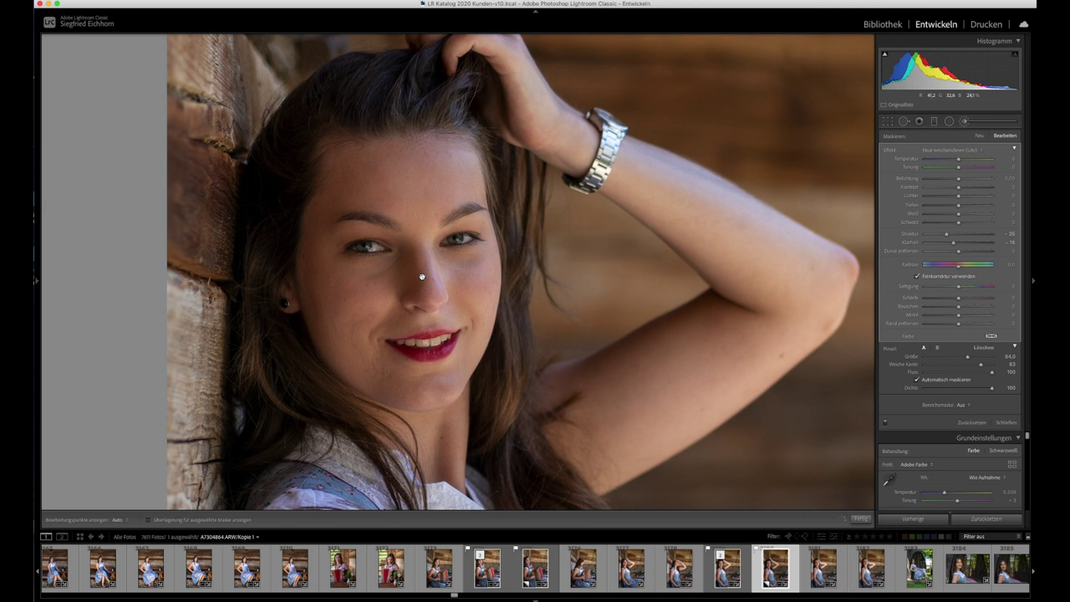
pyautogui.press('o')
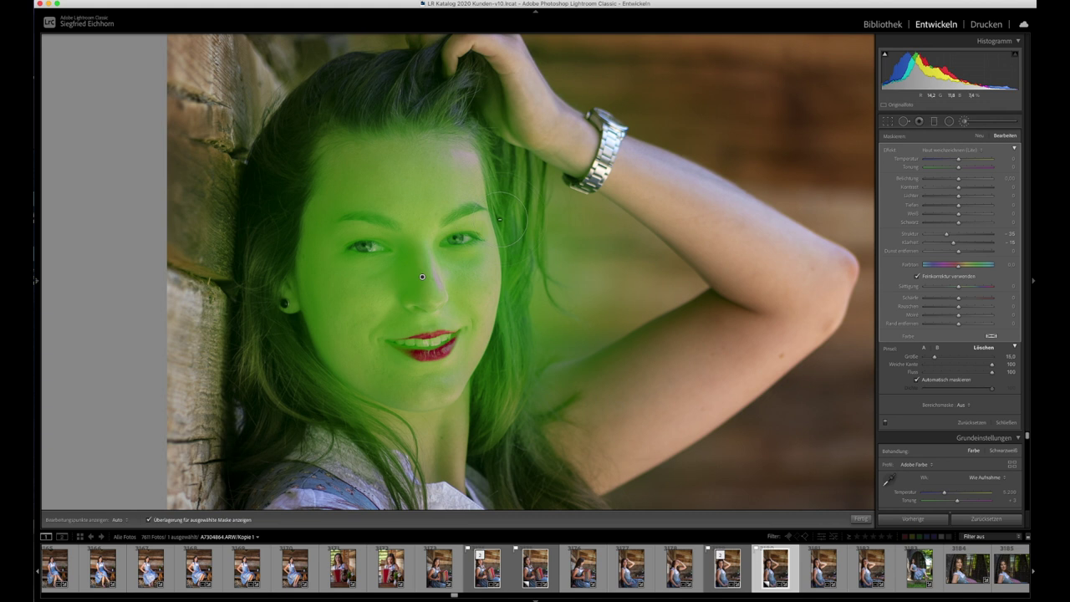
# Erase the softening mask from the arm, the hair left of the face and the hairline
pyautogui.moveTo(500, 219); pyautogui.dragTo(585, 348)
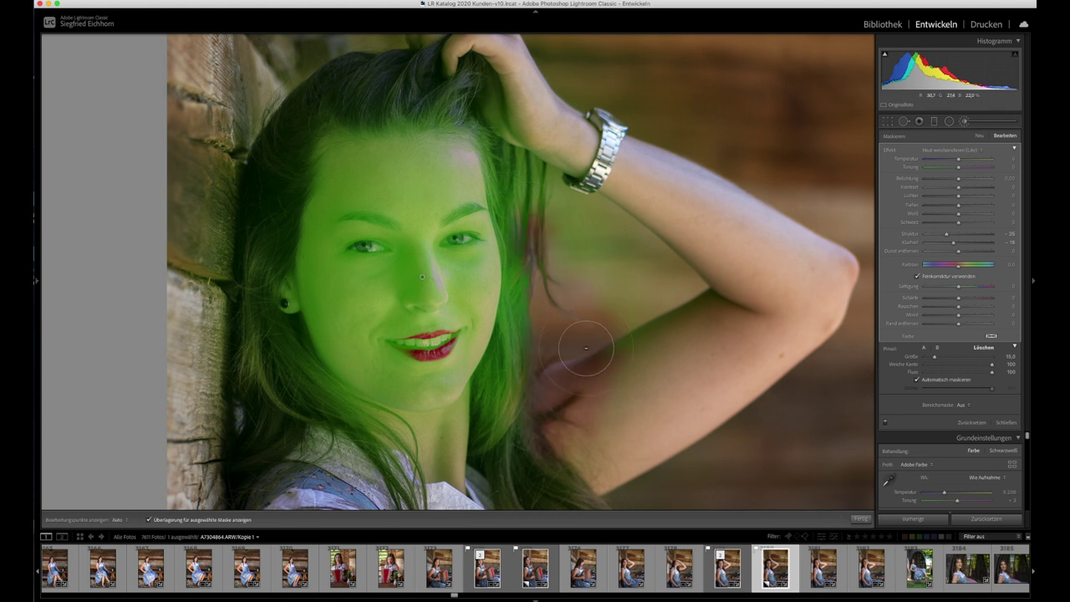
pyautogui.press('h')
pyautogui.scroll(5, 579, 150)
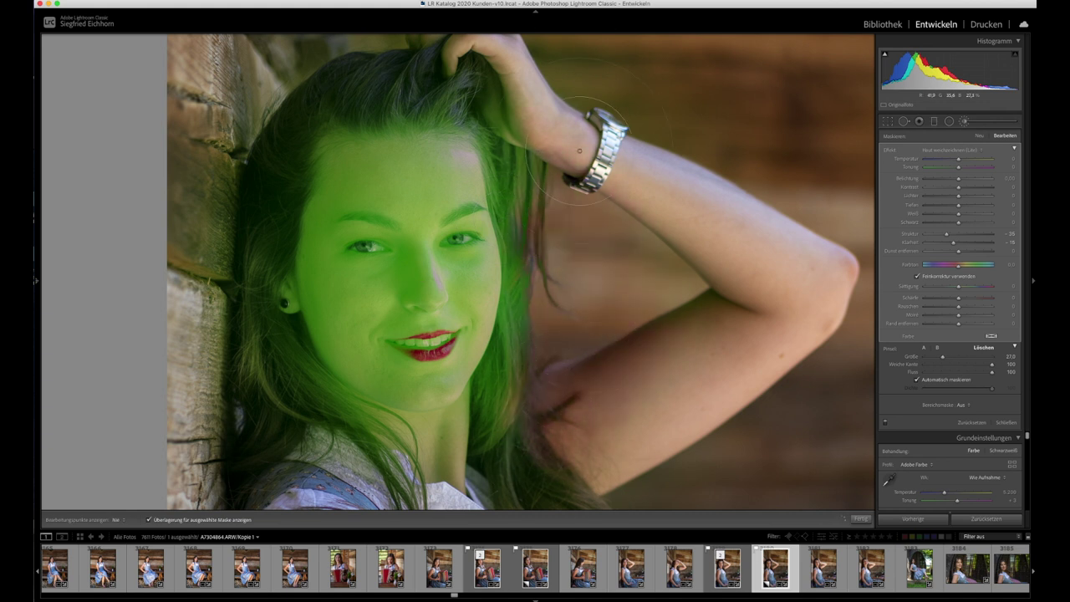
pyautogui.press('h')
pyautogui.scroll(-2, 579, 151)
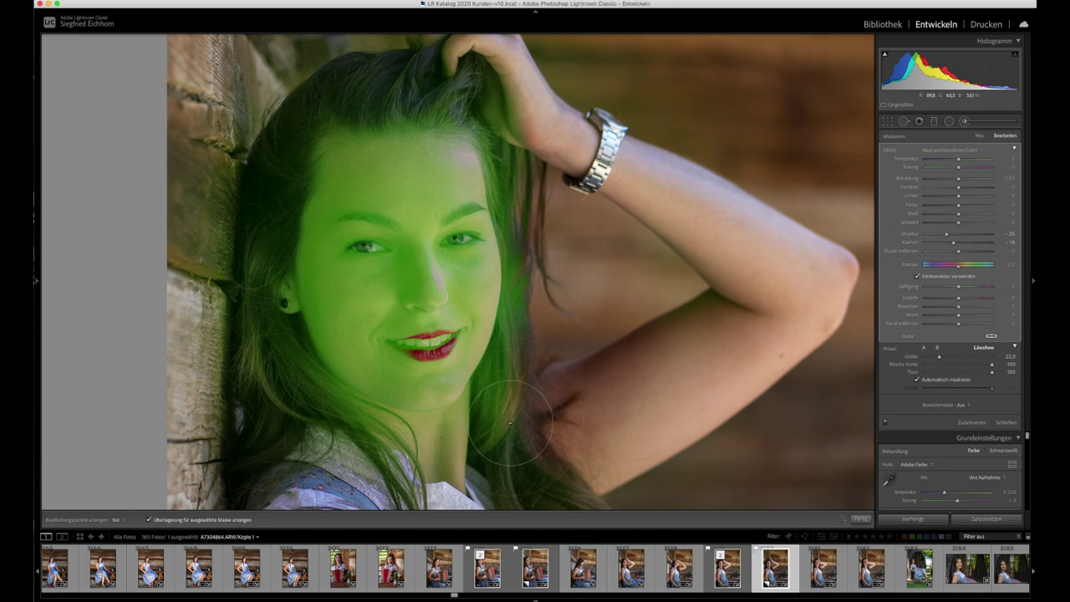
pyautogui.moveTo(530, 424)
pyautogui.mouseDown()
pyautogui.moveTo(418, 451)
pyautogui.moveTo(276, 393)
pyautogui.moveTo(239, 227)
pyautogui.moveTo(356, 55)
pyautogui.moveTo(434, 75)
pyautogui.moveTo(535, 168)
pyautogui.moveTo(532, 150)
pyautogui.mouseUp()
pyautogui.press('h')
pyautogui.scroll(-2, 549, 337)
pyautogui.scroll(-2, 539, 338)
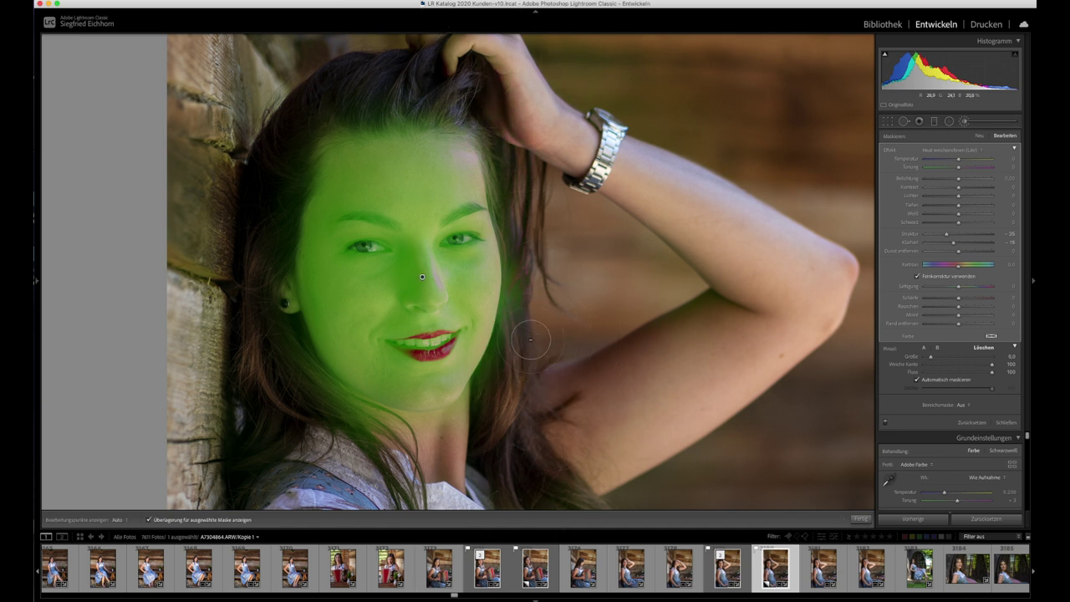
pyautogui.press('h')
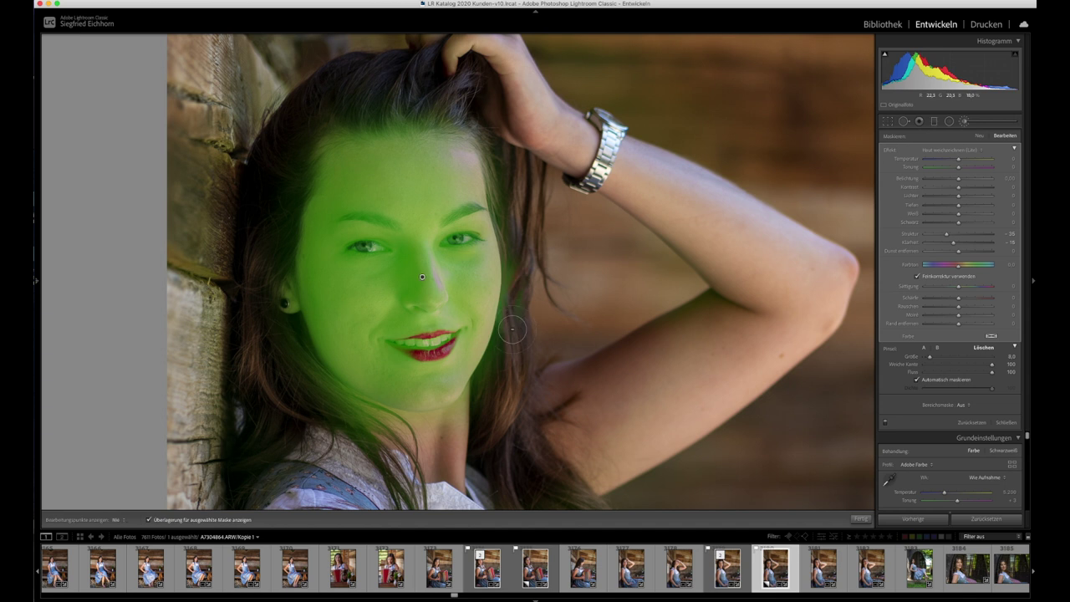
pyautogui.moveTo(519, 245)
pyautogui.mouseDown()
pyautogui.moveTo(489, 134)
pyautogui.moveTo(304, 116)
pyautogui.moveTo(257, 261)
pyautogui.moveTo(284, 351)
pyautogui.moveTo(370, 453)
pyautogui.moveTo(302, 388)
pyautogui.moveTo(380, 418)
pyautogui.moveTo(326, 385)
pyautogui.moveTo(292, 342)
pyautogui.moveTo(275, 303)
pyautogui.moveTo(280, 257)
pyautogui.mouseUp()
# Zoom in on the mouth and erase the softening mask from the teeth
pyautogui.press('h')
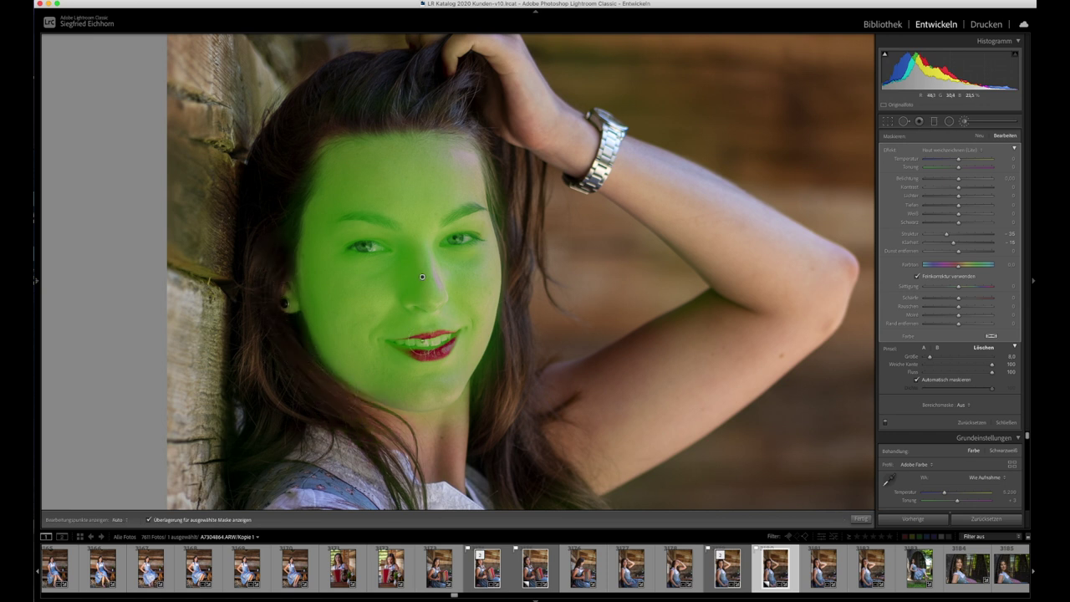
pyautogui.press('z')
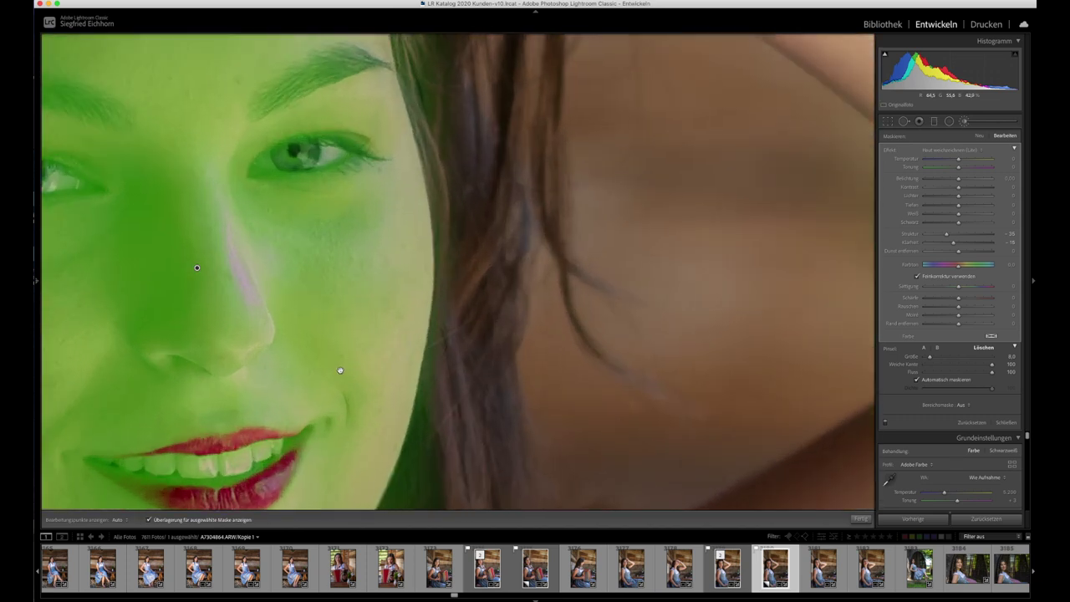
pyautogui.moveTo(340, 371); pyautogui.dragTo(548, 242)
pyautogui.moveTo(502, 310); pyautogui.dragTo(381, 321)
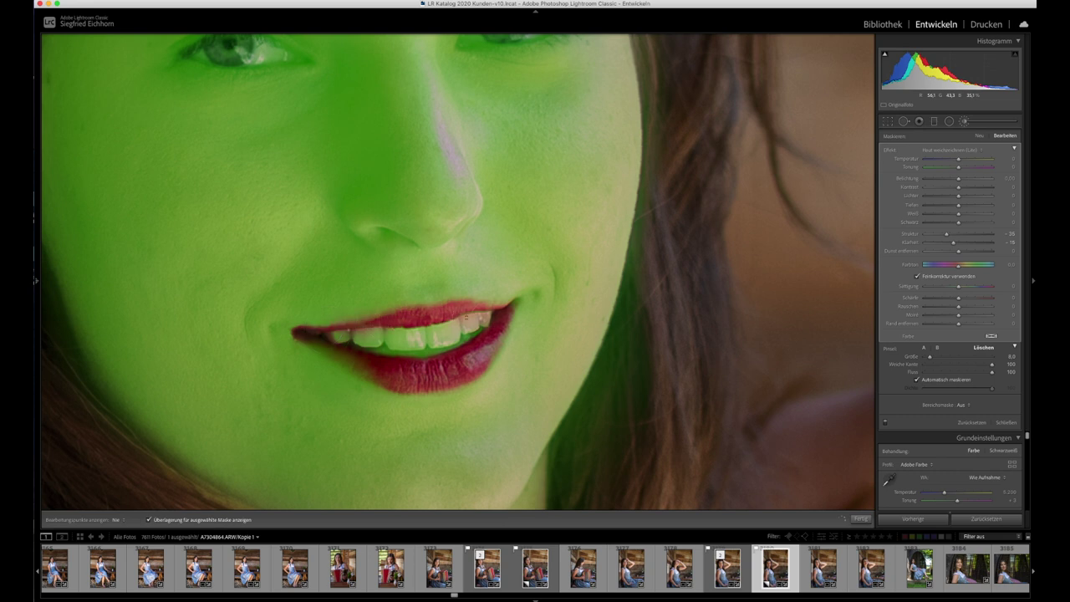
pyautogui.moveTo(457, 343)
pyautogui.mouseDown()
pyautogui.moveTo(366, 353)
pyautogui.moveTo(428, 346)
pyautogui.mouseUp()
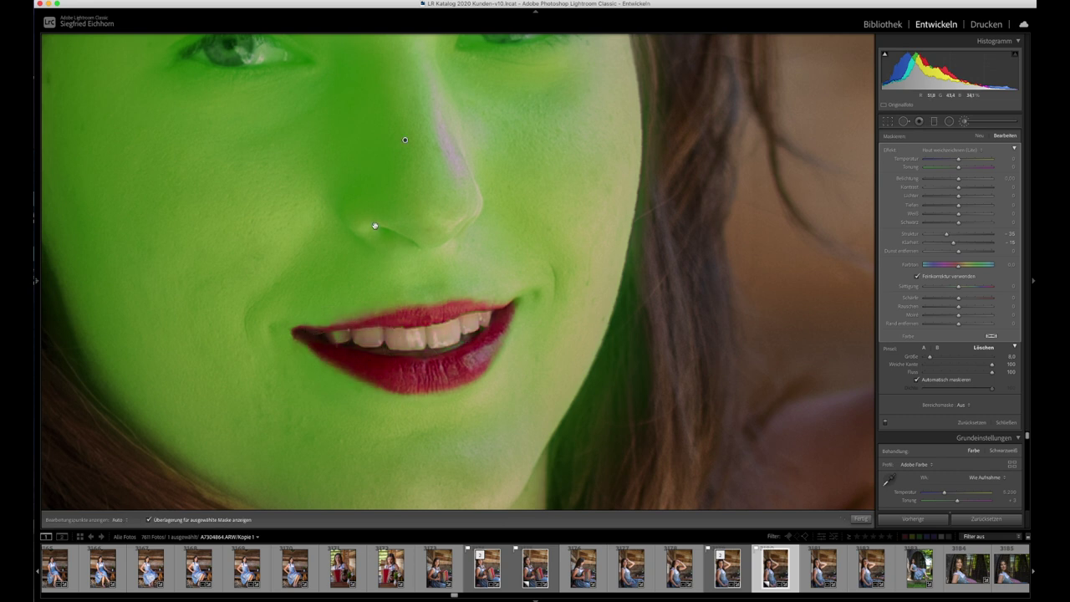
# Erase the mask from both eyes and eyebrows, redoing the left eyebrow, then zoom out
pyautogui.moveTo(375, 225); pyautogui.dragTo(420, 480)
pyautogui.moveTo(324, 321)
pyautogui.mouseDown()
pyautogui.moveTo(255, 331)
pyautogui.moveTo(346, 332)
pyautogui.moveTo(247, 333)
pyautogui.moveTo(368, 331)
pyautogui.mouseUp()
pyautogui.moveTo(529, 317)
pyautogui.mouseDown()
pyautogui.moveTo(637, 301)
pyautogui.moveTo(523, 321)
pyautogui.moveTo(633, 297)
pyautogui.moveTo(533, 324)
pyautogui.mouseUp()
pyautogui.moveTo(525, 256)
pyautogui.mouseDown()
pyautogui.moveTo(635, 205)
pyautogui.moveTo(575, 234)
pyautogui.moveTo(613, 214)
pyautogui.mouseUp()
pyautogui.moveTo(389, 272)
pyautogui.mouseDown()
pyautogui.moveTo(285, 235)
pyautogui.moveTo(221, 244)
pyautogui.moveTo(284, 238)
pyautogui.moveTo(366, 259)
pyautogui.moveTo(217, 261)
pyautogui.mouseUp()
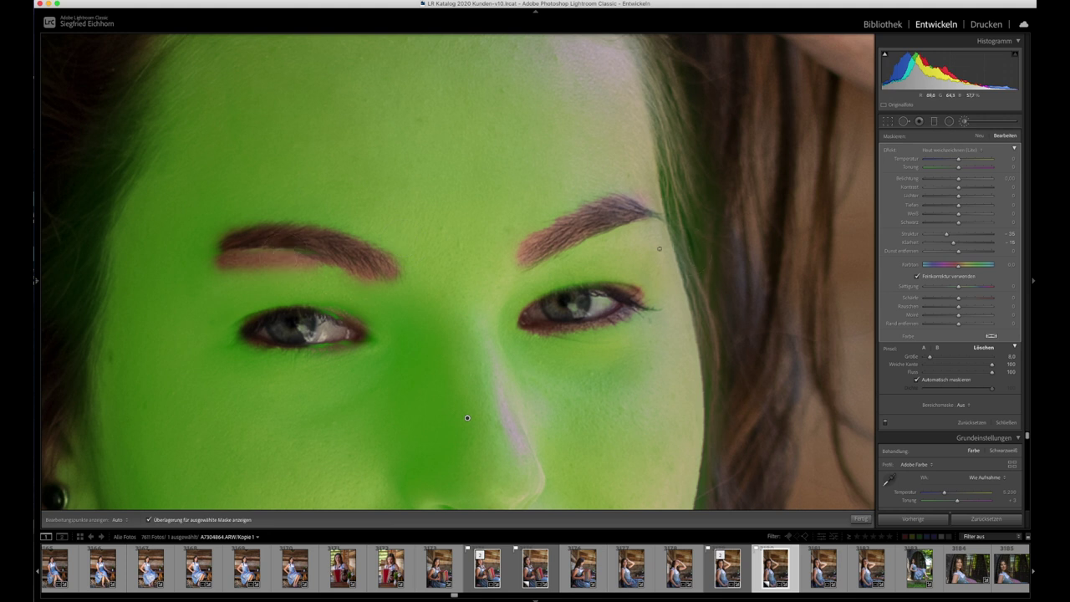
pyautogui.hotkey('ctrl', 'z')
pyautogui.moveTo(392, 266)
pyautogui.mouseDown()
pyautogui.moveTo(326, 234)
pyautogui.moveTo(215, 239)
pyautogui.moveTo(342, 249)
pyautogui.moveTo(379, 269)
pyautogui.mouseUp()
pyautogui.press('z')
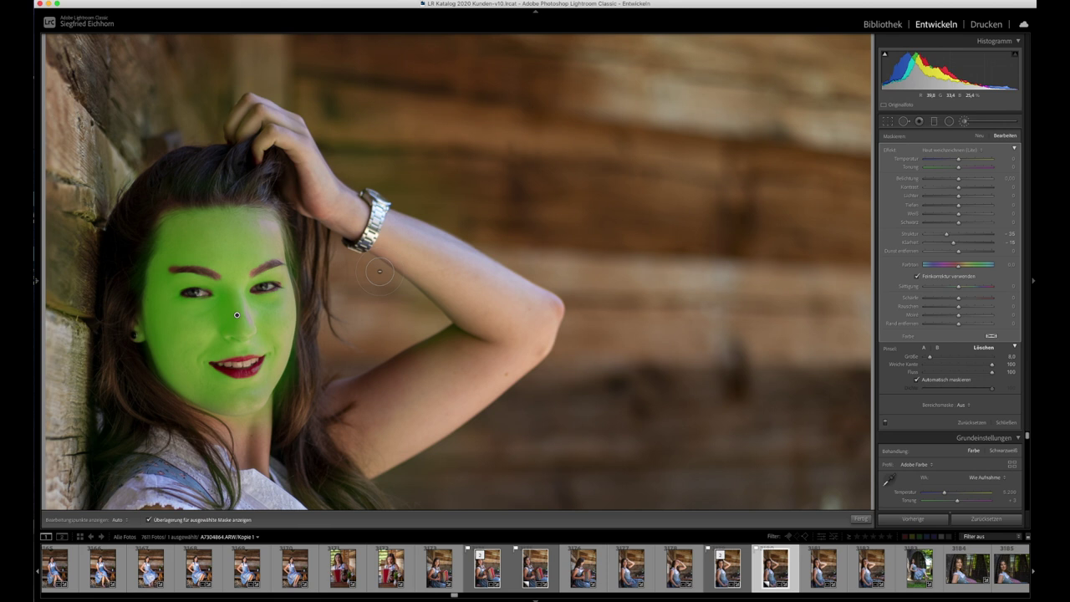
# Hide the mask overlay and zoom into the face in the side-by-side Before/After view
pyautogui.press('o')
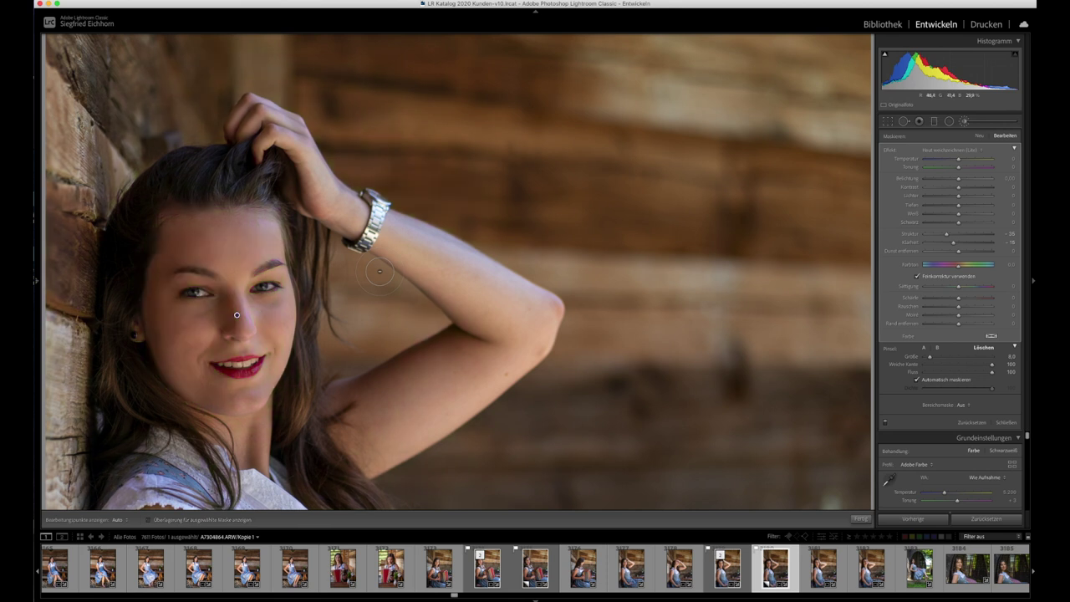
pyautogui.press('y')
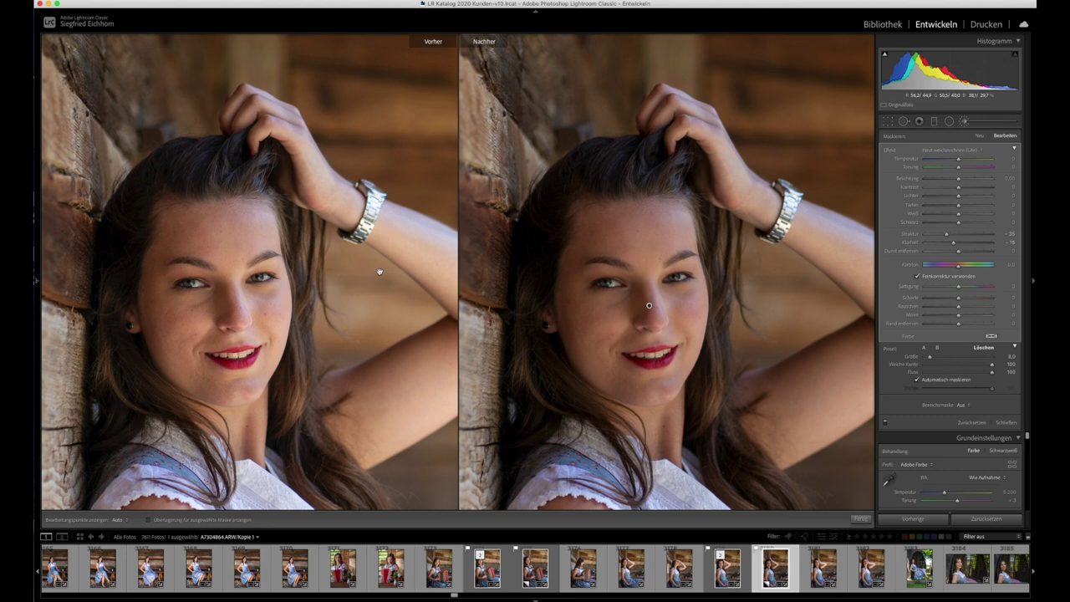
pyautogui.press('z')
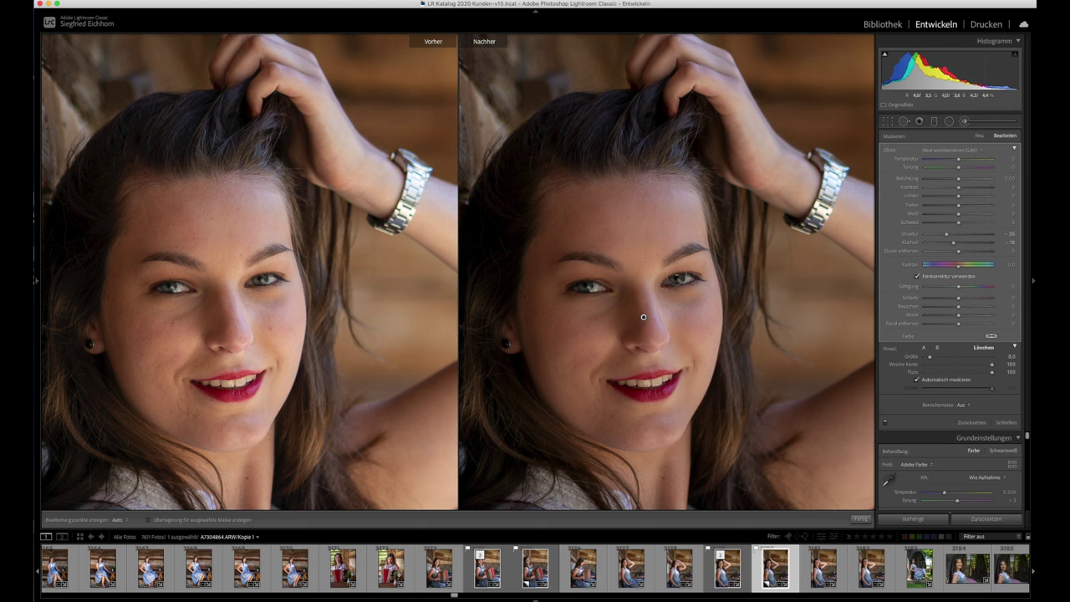
# Add a Face Pupille brush adjustment with a smaller brush, painted over the right iris
pyautogui.press('y')
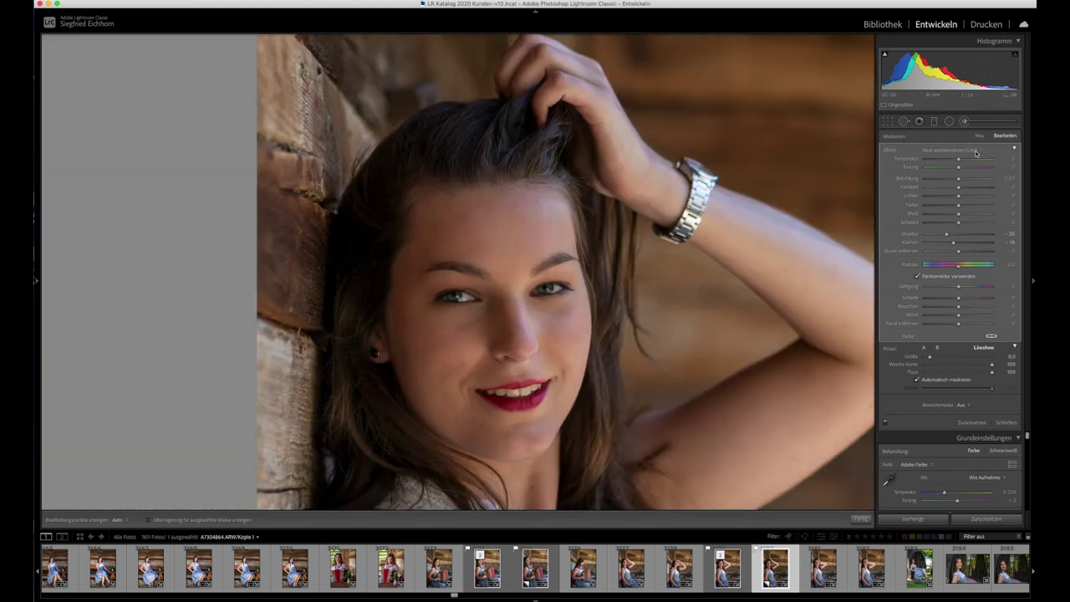
pyautogui.click(962, 121)
pyautogui.click(963, 121)
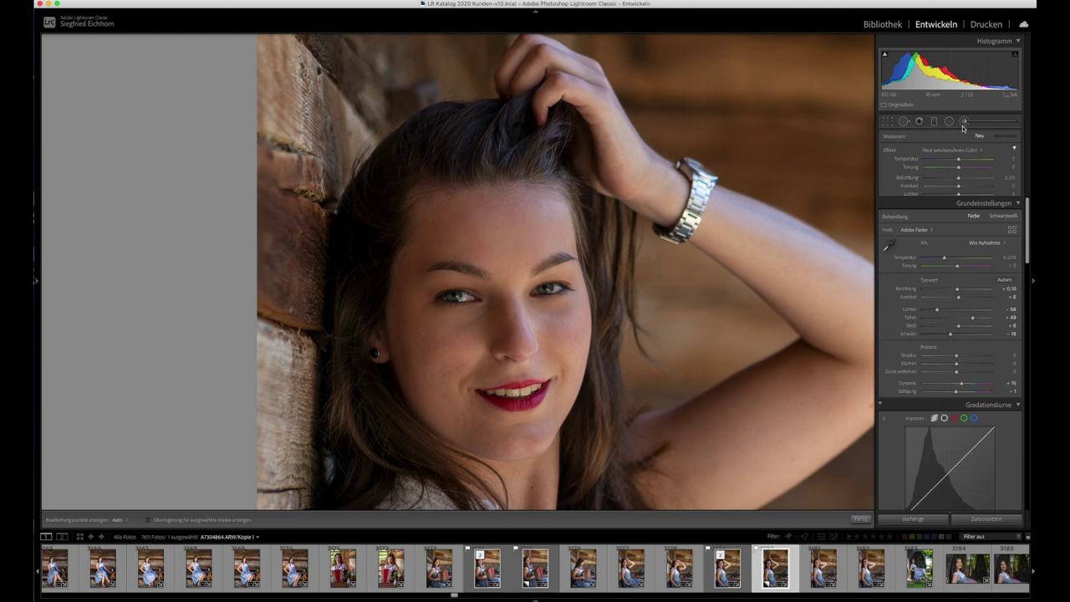
pyautogui.click(983, 152)
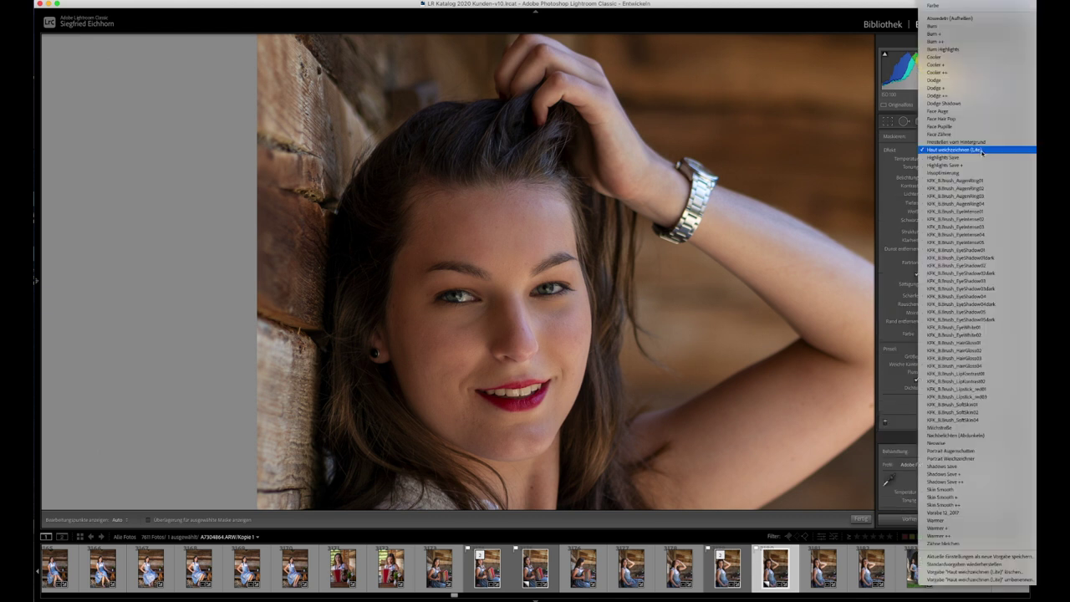
pyautogui.click(945, 126)
pyautogui.scroll(-4, 512, 327)
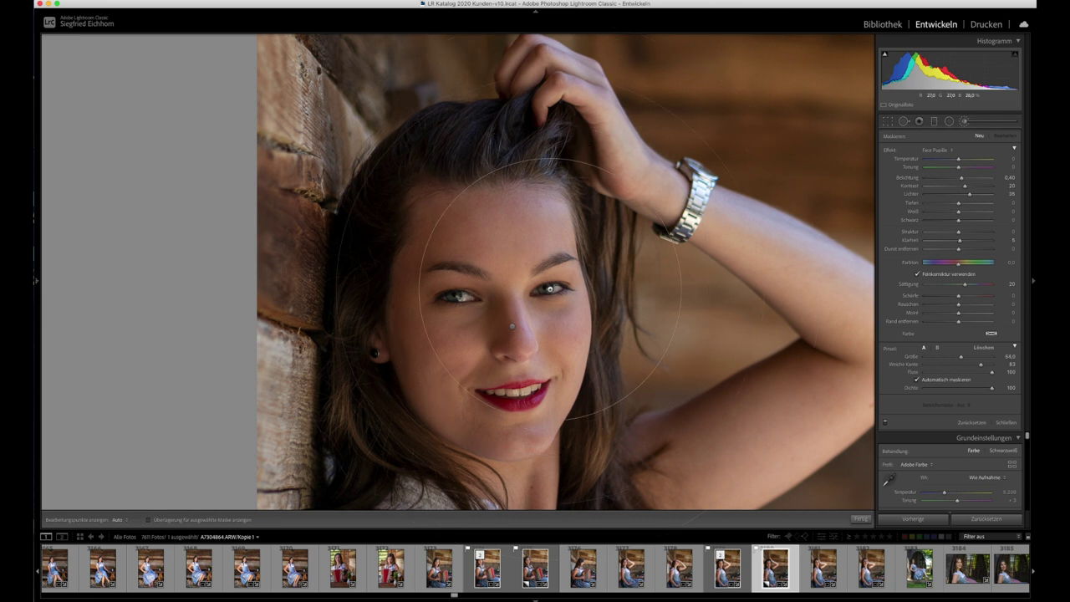
pyautogui.scroll(-5, 549, 289)
pyautogui.click(544, 288)
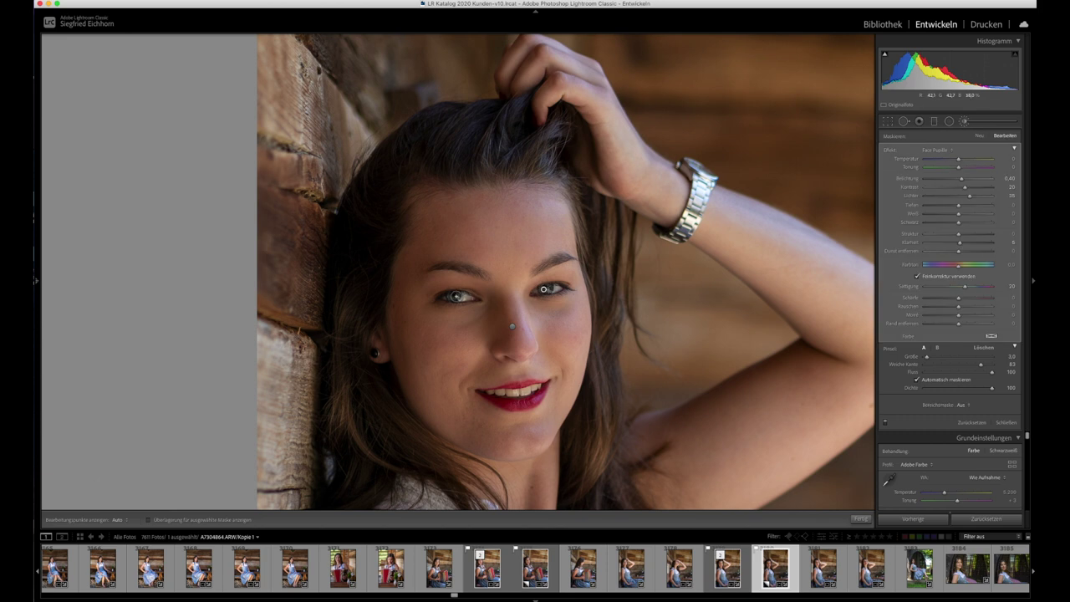
# Close the eye brush and zoom in close on the woman's mouth
pyautogui.press('k')
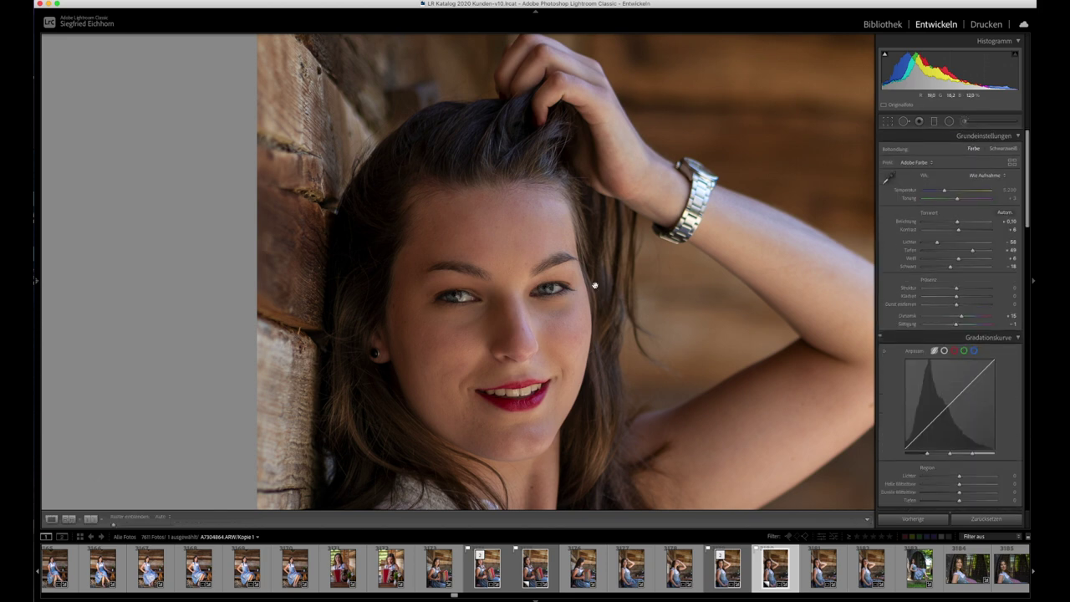
pyautogui.scroll(2, 594, 286)
pyautogui.scroll(2, 593, 289)
pyautogui.scroll(-5, 593, 289)
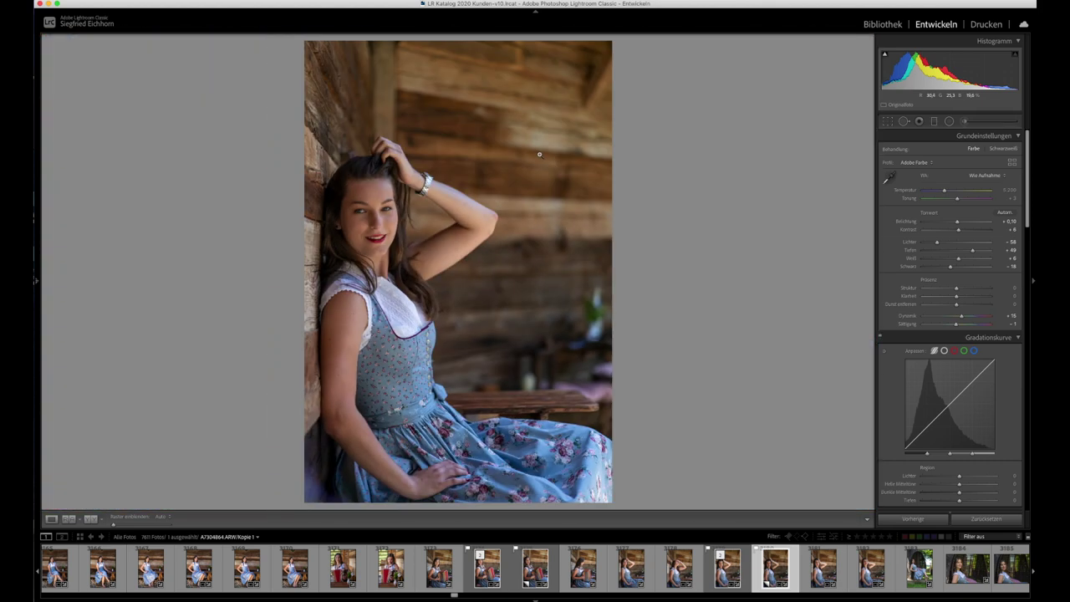
pyautogui.scroll(1, 417, 248)
pyautogui.scroll(2, 415, 248)
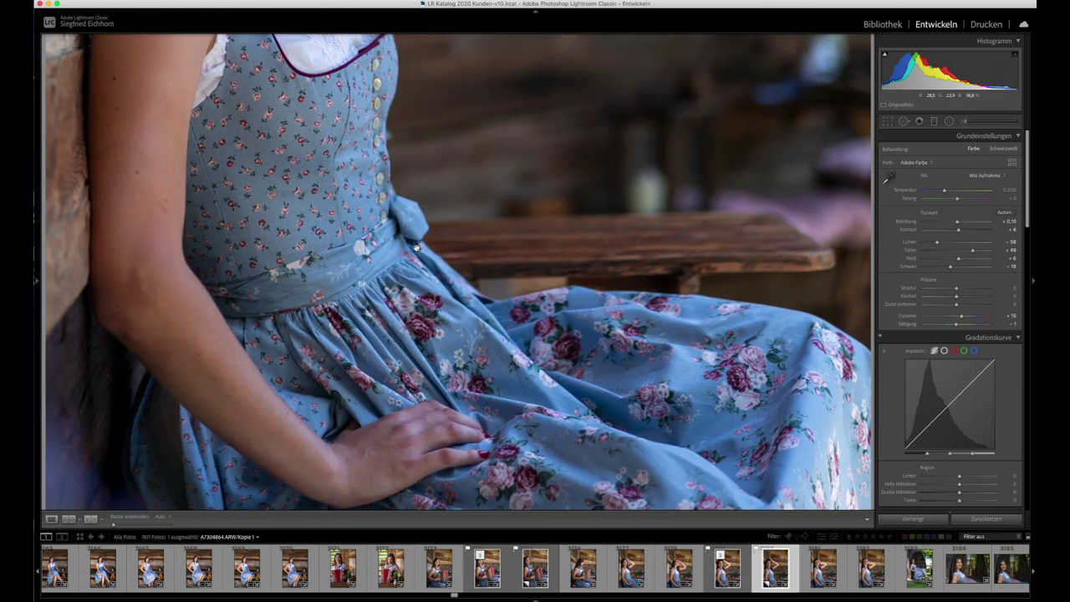
pyautogui.scroll(5, 417, 248)
pyautogui.scroll(5, 501, 376)
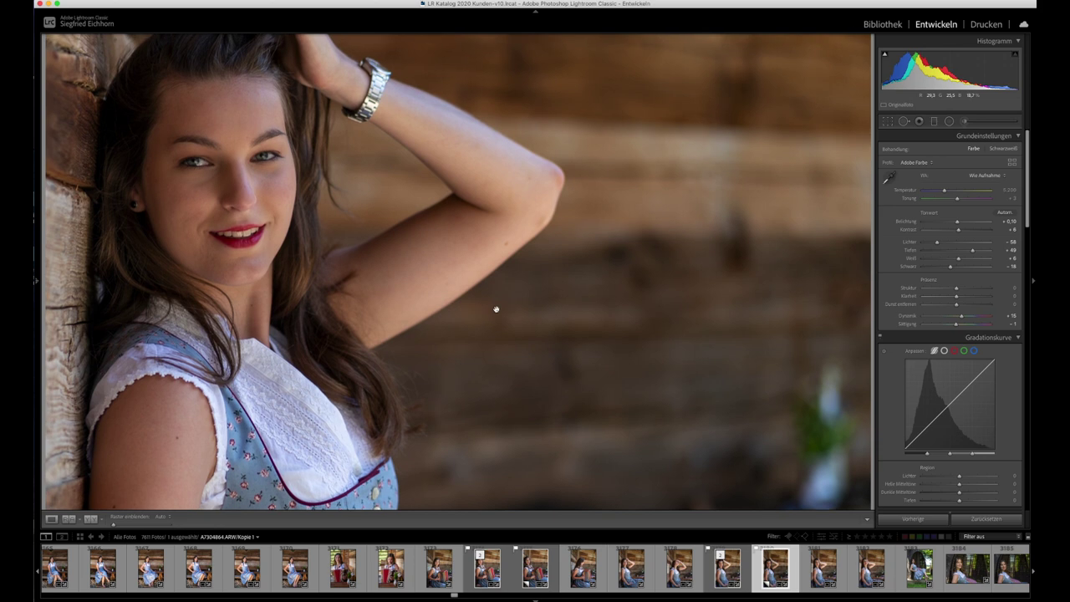
pyautogui.scroll(2, 496, 309)
pyautogui.scroll(1, 495, 309)
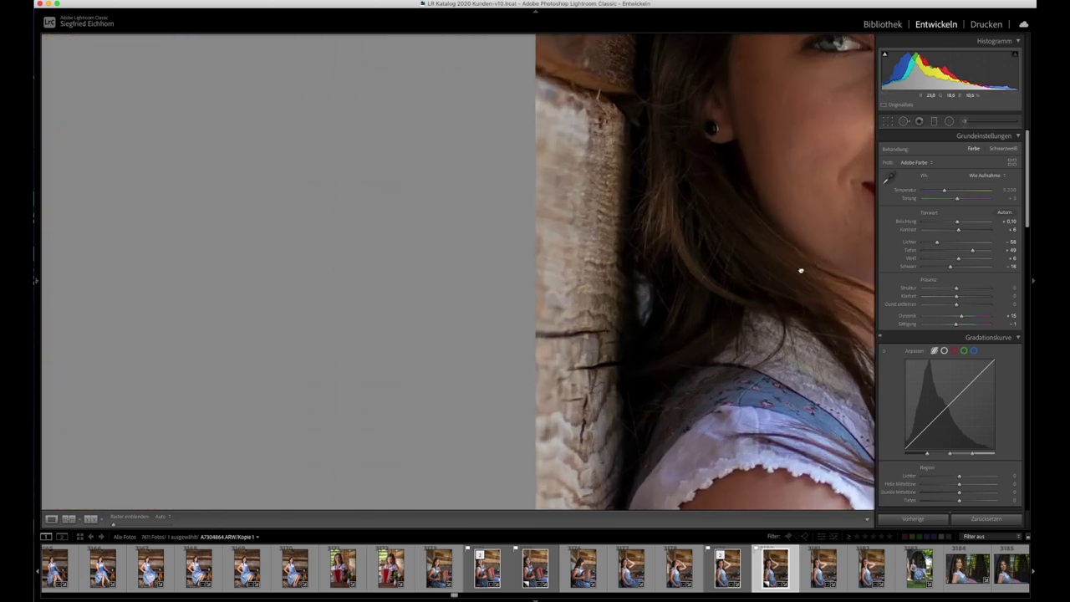
pyautogui.moveTo(801, 270); pyautogui.dragTo(262, 355)
pyautogui.scroll(2, 265, 336)
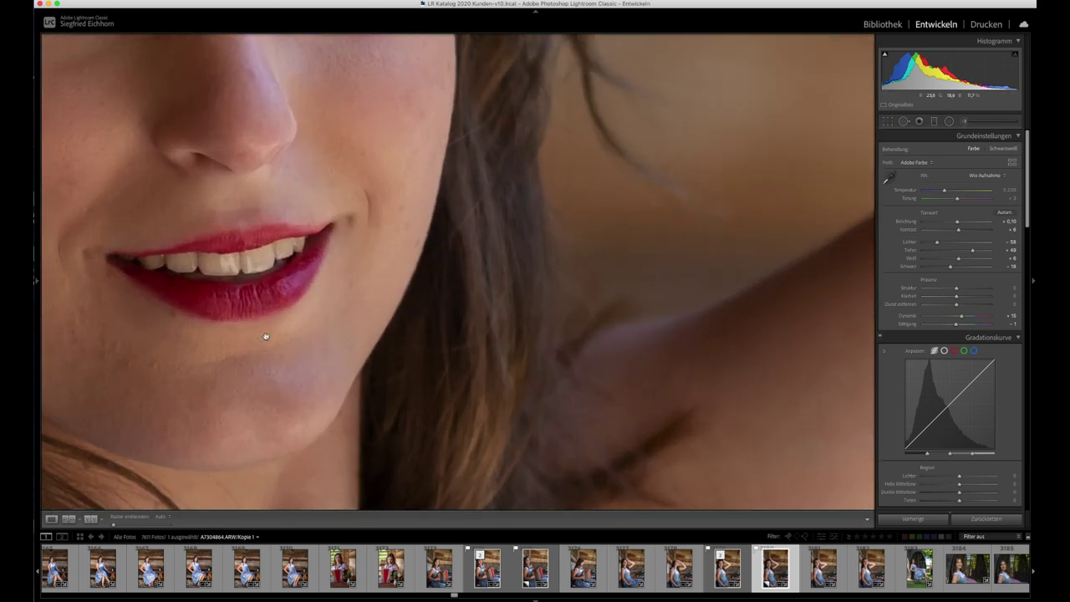
# Apply a new Face Zähne brush over the teeth, then zoom out to the full portrait
pyautogui.click(963, 121)
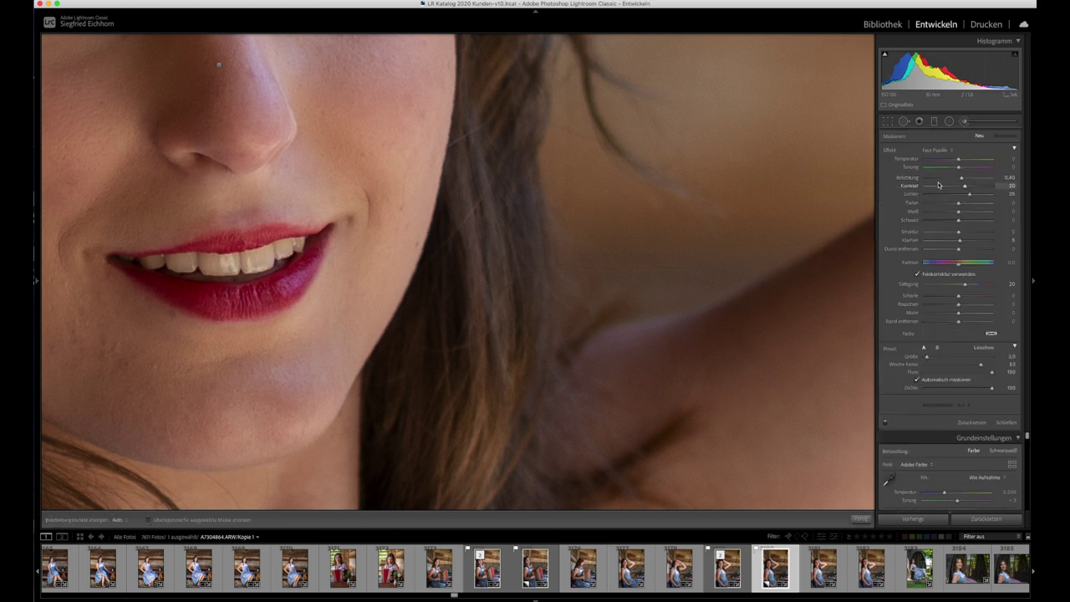
pyautogui.click(961, 150)
pyautogui.click(938, 157)
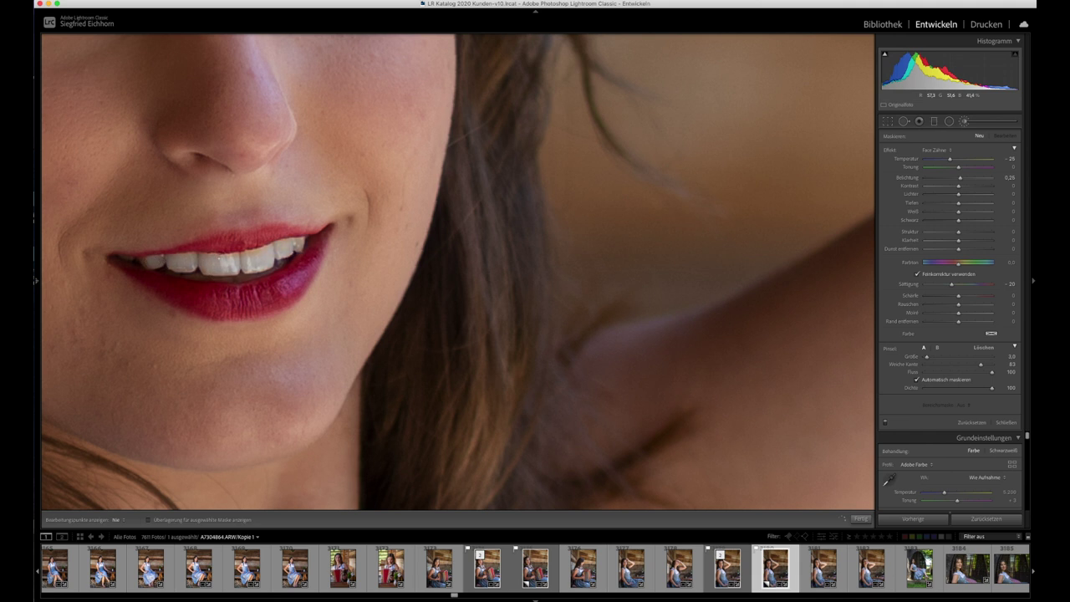
pyautogui.press('z')
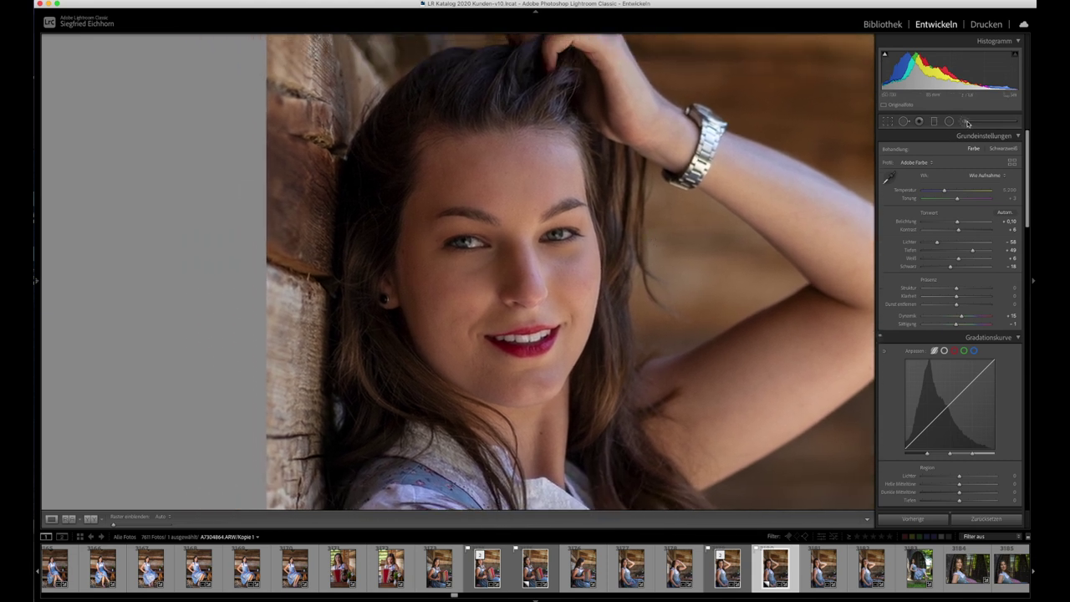
# Paint a Face Hair Pop brush adjustment across the hair with an enlarged brush
pyautogui.click(963, 121)
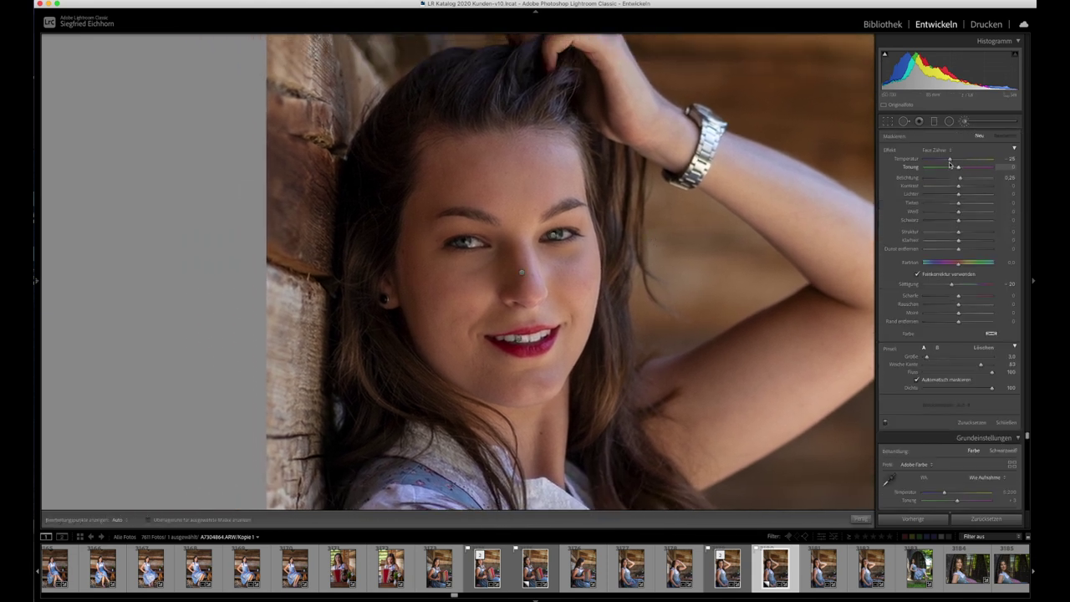
pyautogui.click(946, 152)
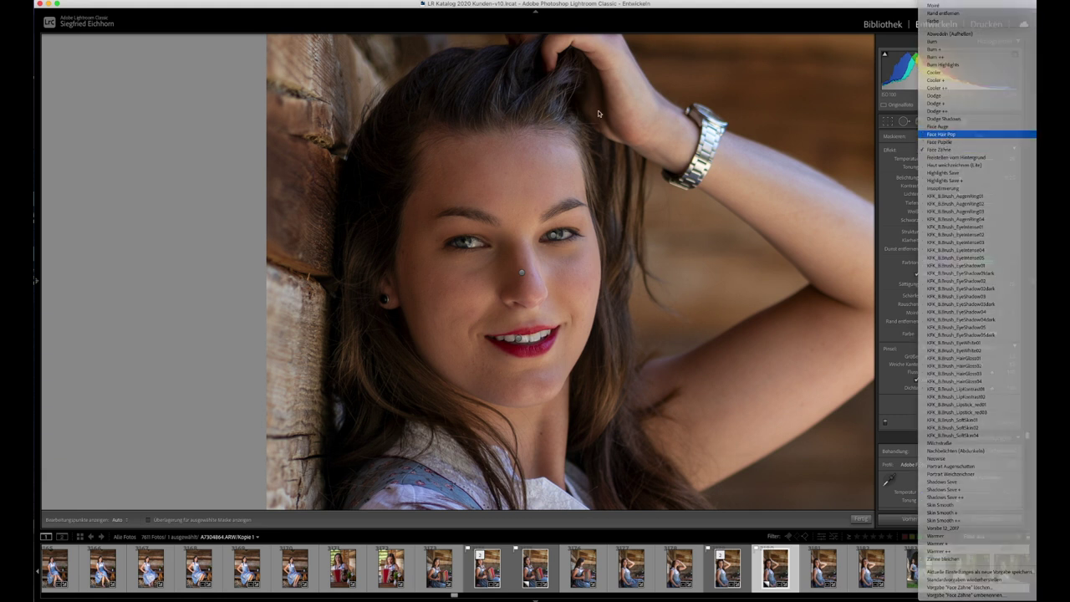
pyautogui.click(950, 135)
pyautogui.scroll(2, 485, 97)
pyautogui.scroll(2, 484, 97)
pyautogui.scroll(2, 493, 92)
pyautogui.scroll(2, 506, 94)
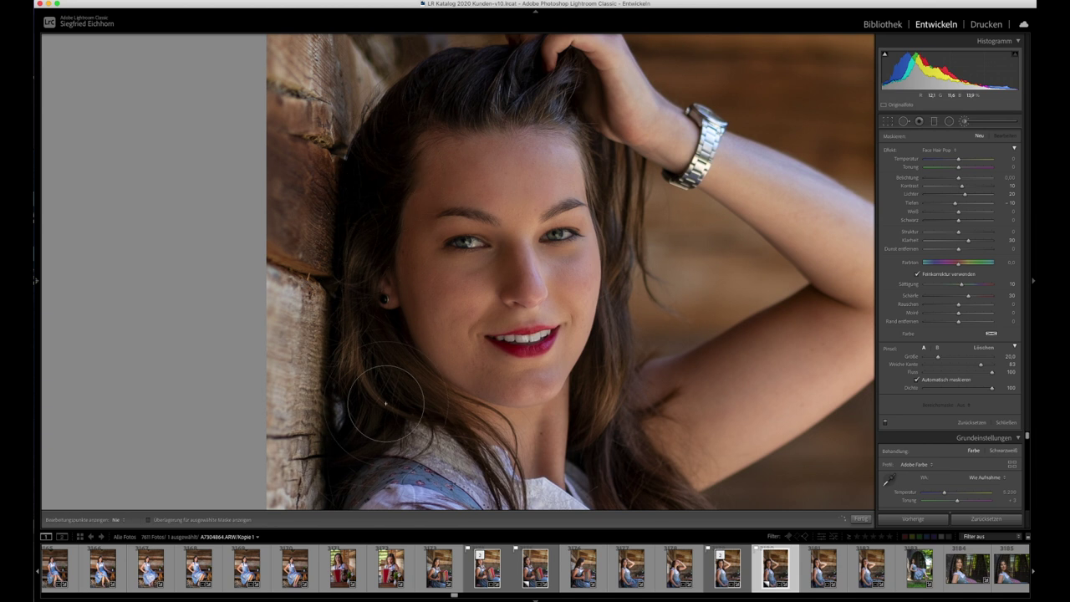
pyautogui.moveTo(392, 385); pyautogui.dragTo(631, 363)
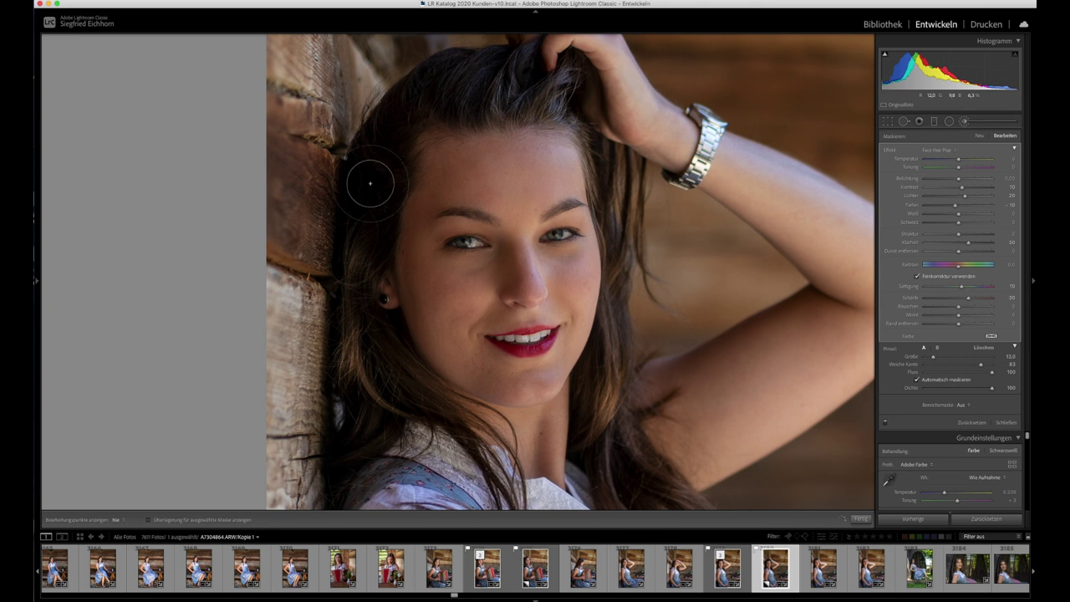
# Show the adjustment pins, close brushing, and switch to the Before/After comparison
pyautogui.press('h')
pyautogui.press('k')
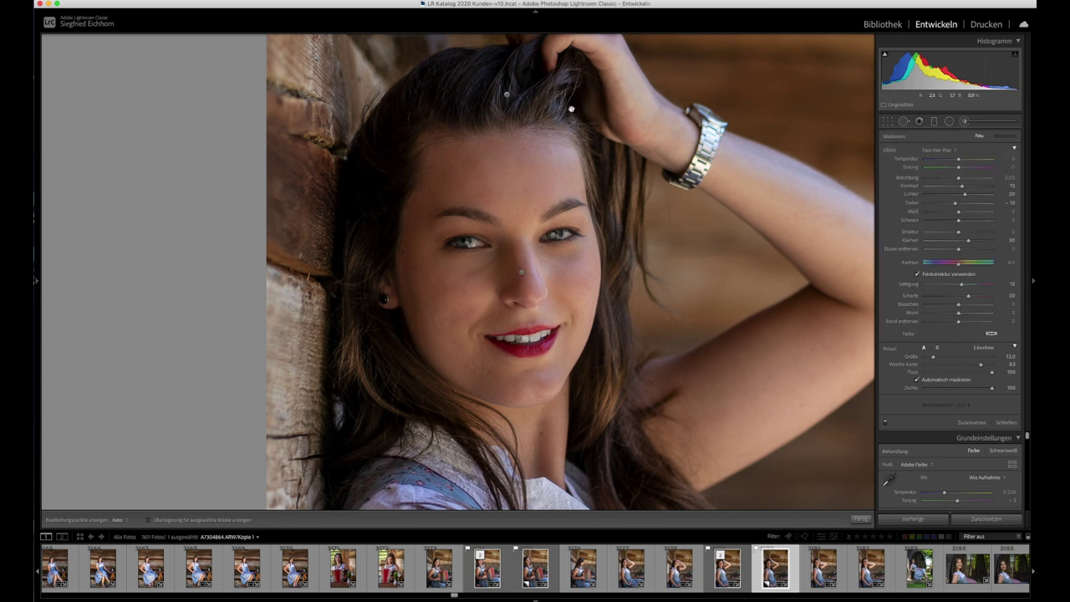
pyautogui.press('y')
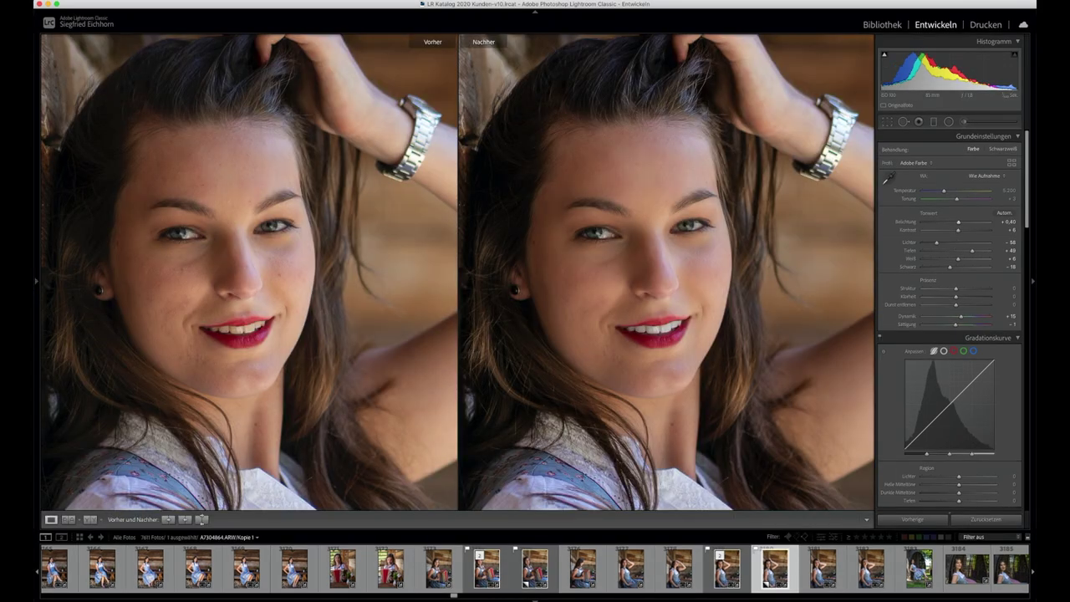
# Show the filmstrip portrait A7304856.ARW/Kopie 1 in the Before/After view
pyautogui.click(535, 569)
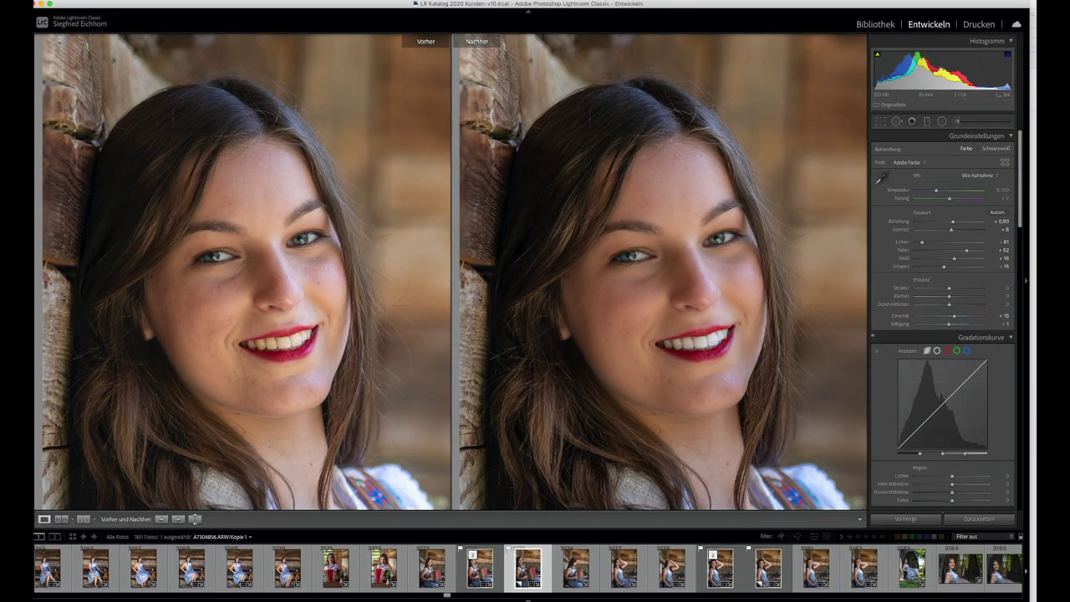